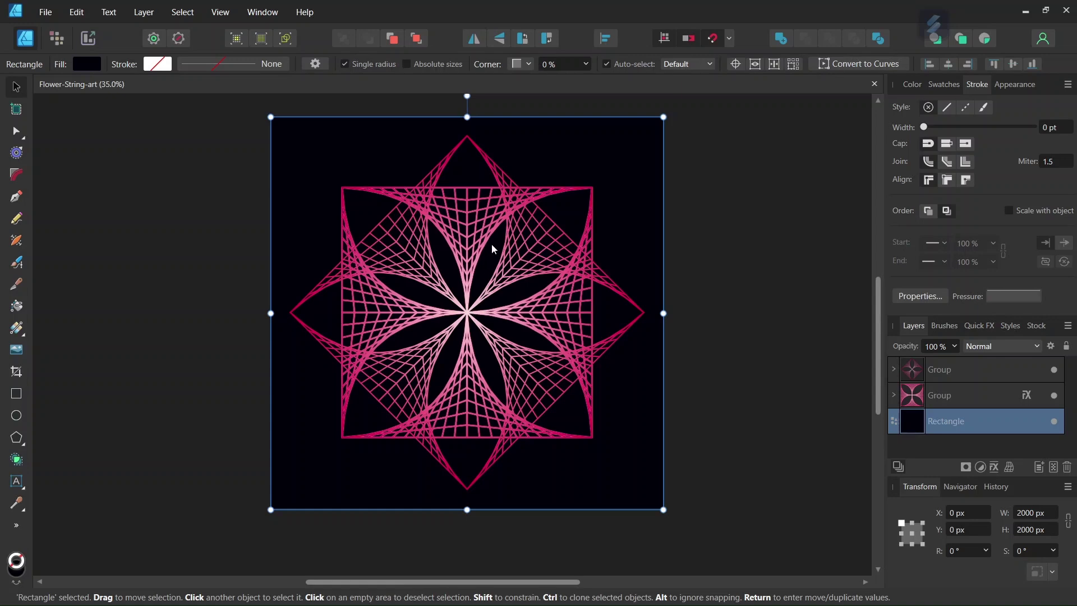
Zoom in on the finished pink eight-petal flower string artwork
scroll(429, 241, "up", 1)
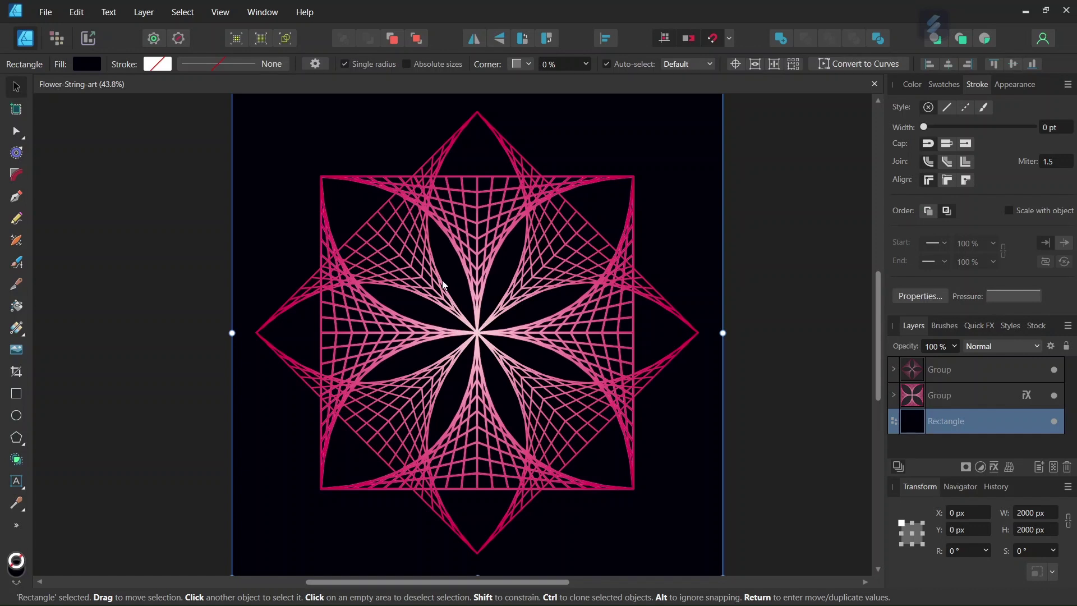
scroll(463, 189, "up", 1)
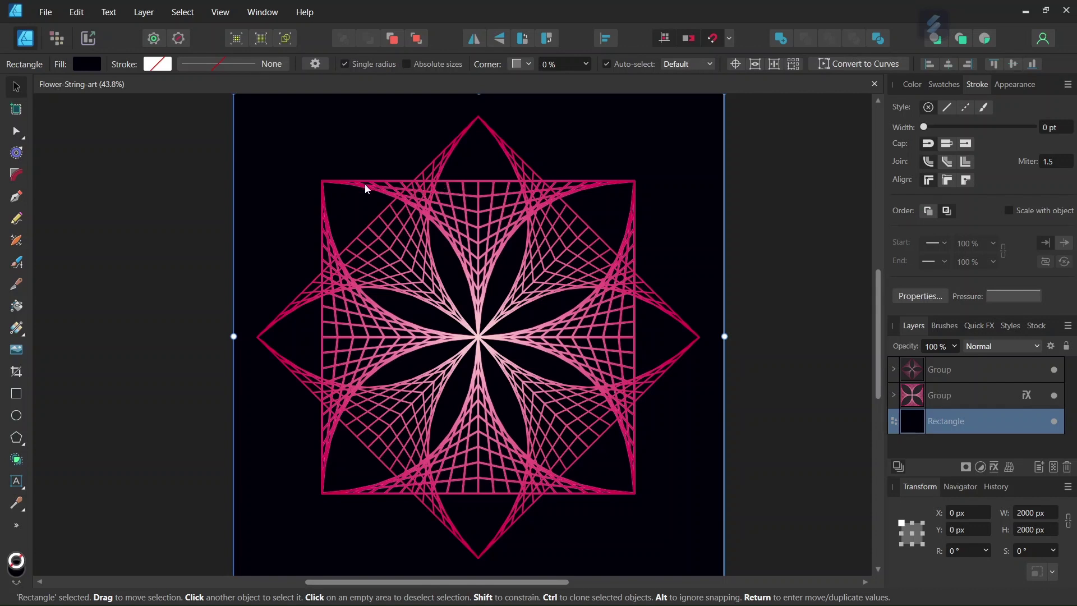
Create a new 2000 × 2000 px document in pixel units, then check the snapping options
left_click(43, 13)
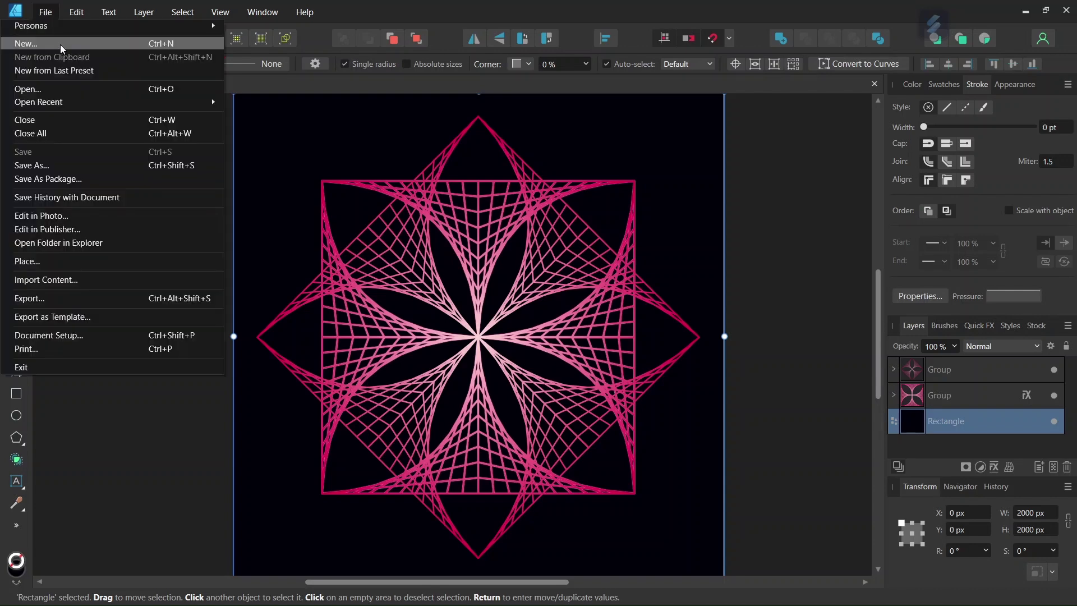
left_click(507, 262)
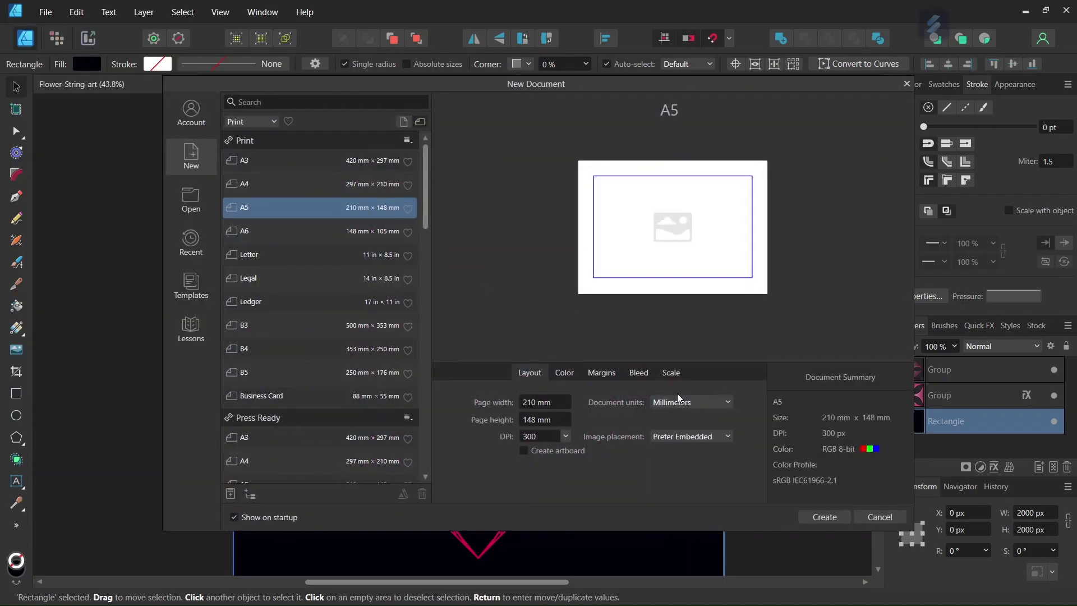
left_click(677, 402)
left_click(594, 410)
left_click(538, 402)
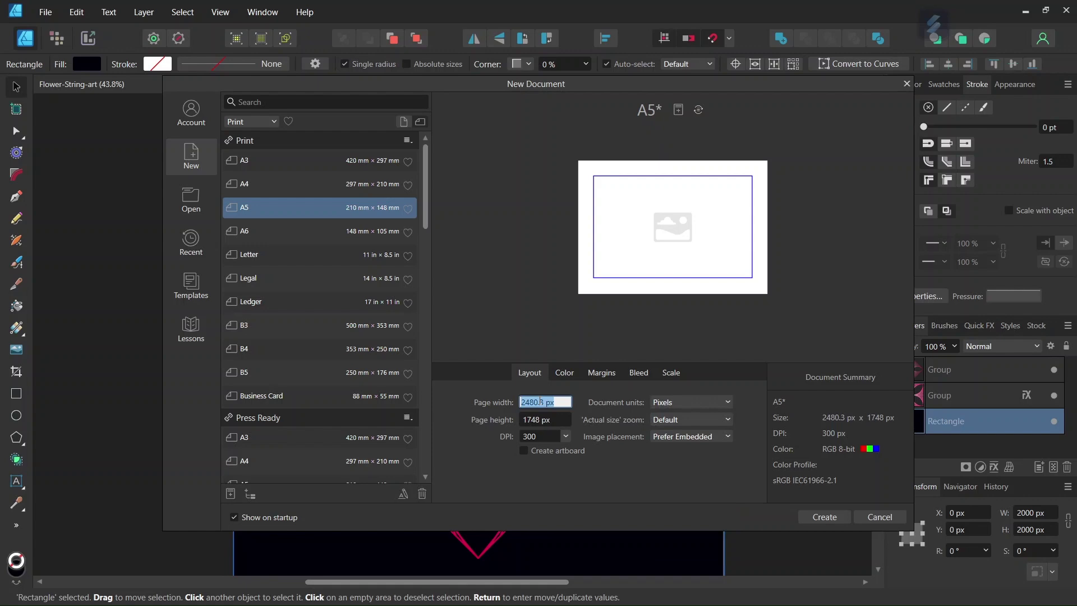
type("2000")
left_click(551, 421)
type("20")
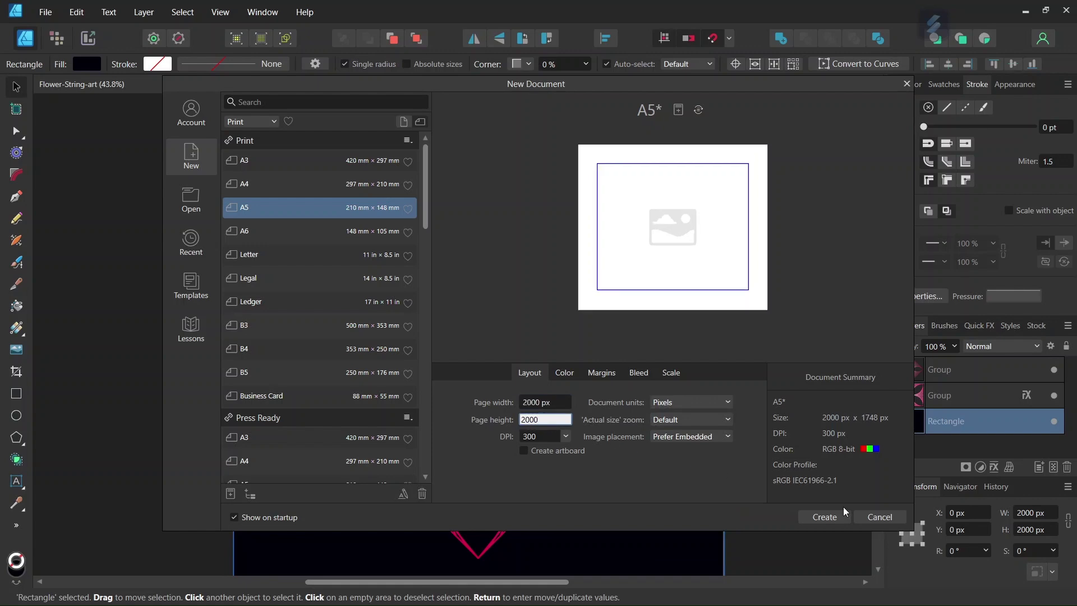
left_click(845, 515)
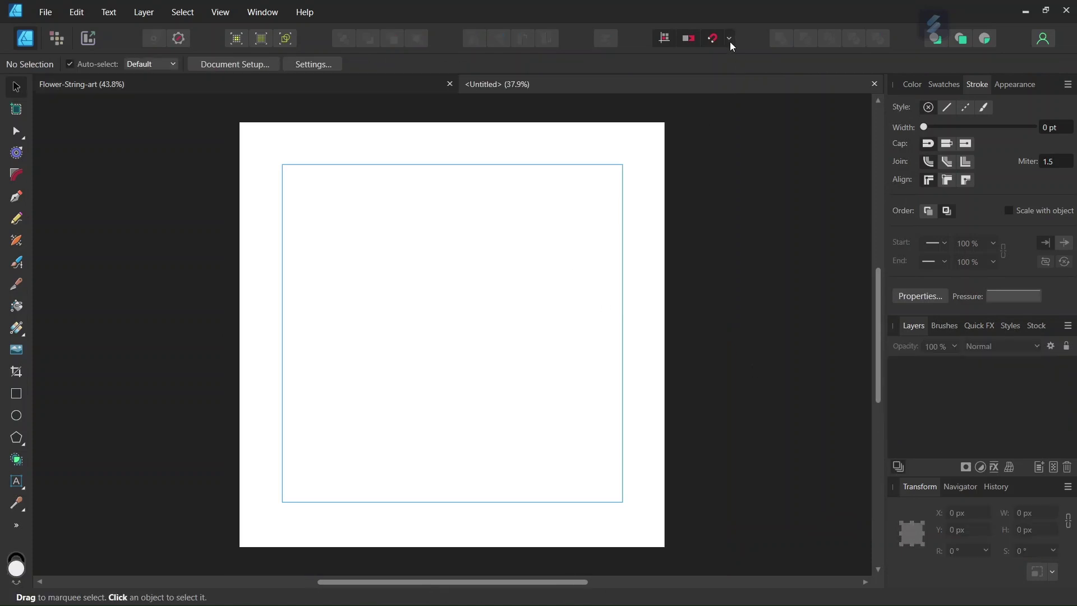
left_click(729, 39)
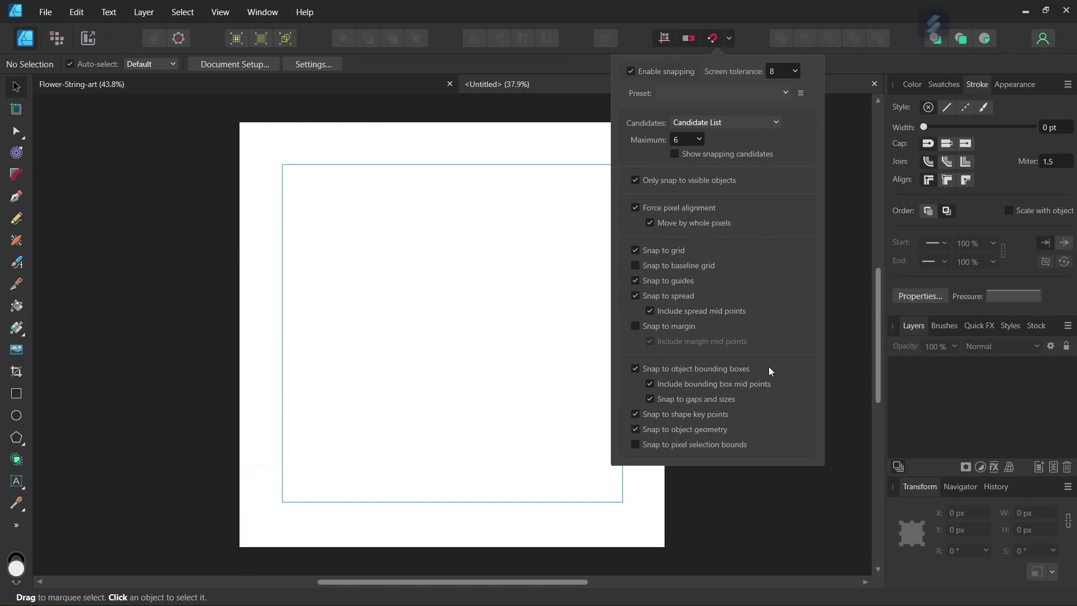
left_click(476, 337)
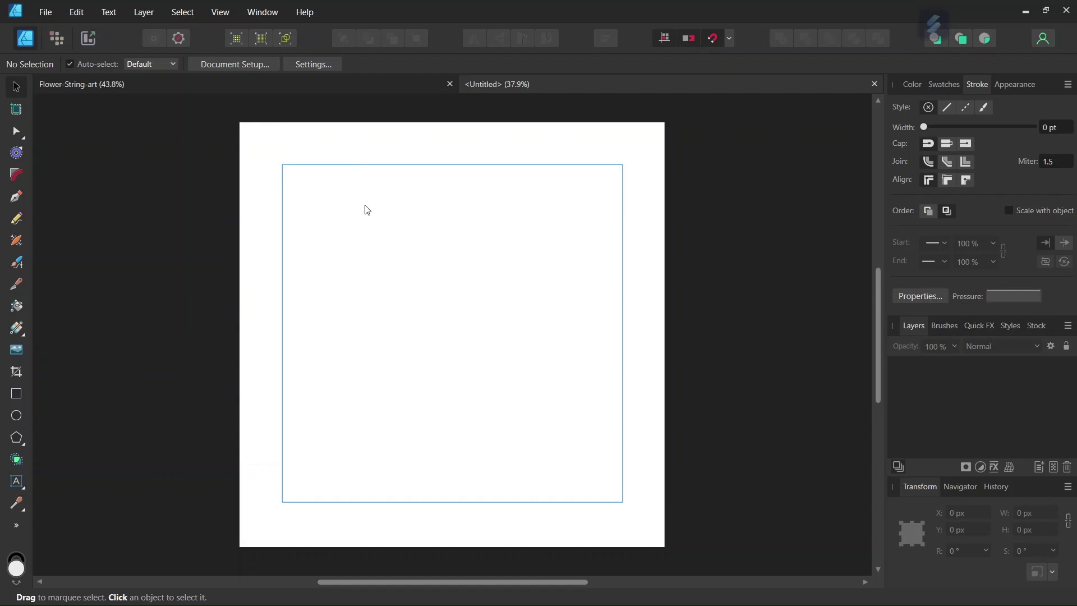
Place a 1000 px horizontal guide and a 1000 px vertical guide via View > Guides
left_click(224, 13)
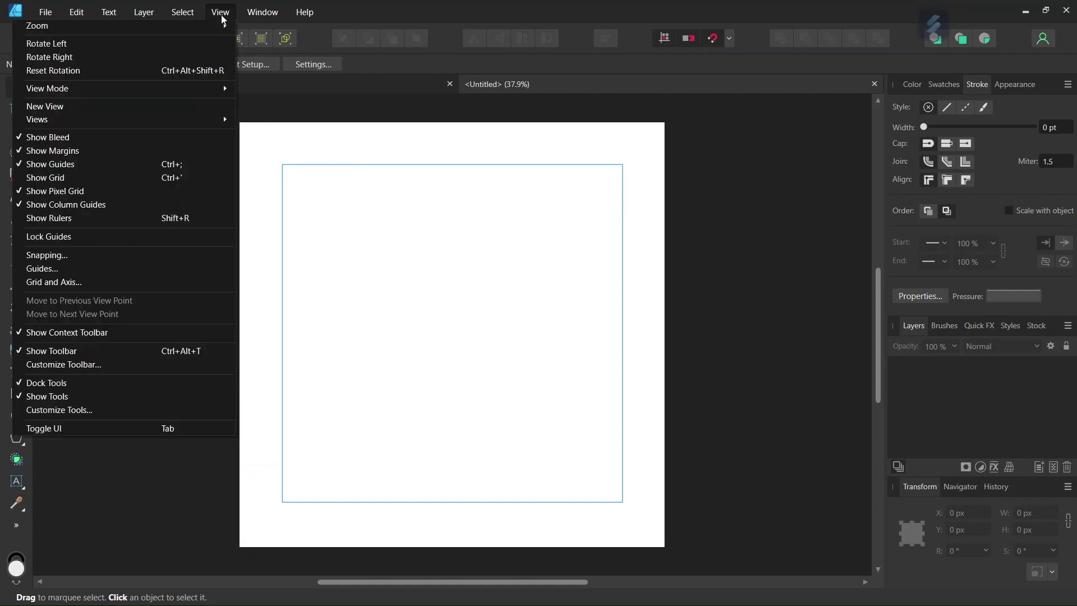
left_click(151, 270)
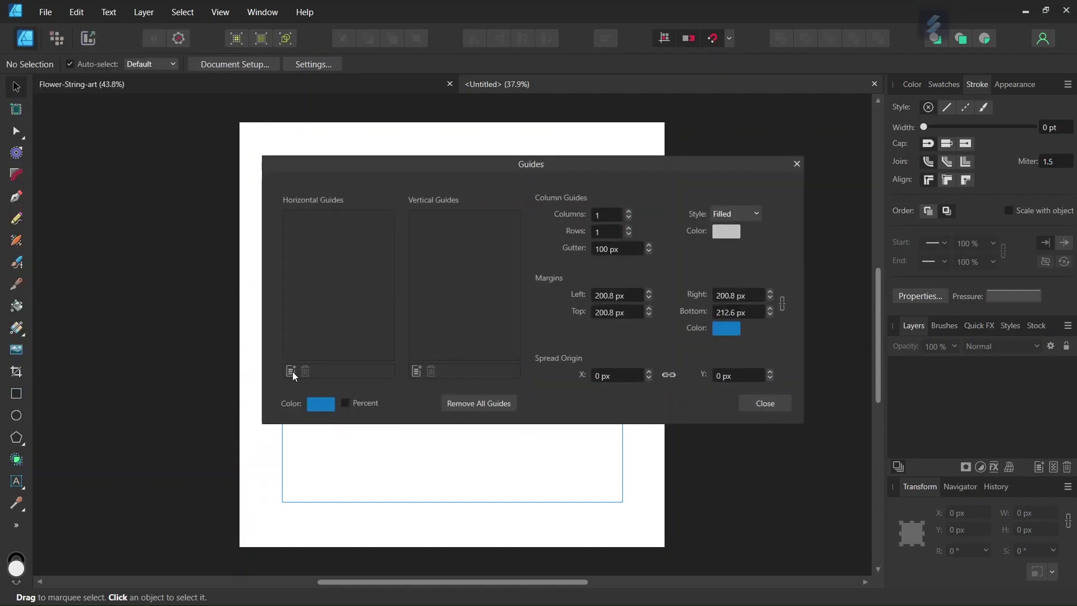
left_click(292, 372)
left_click(417, 371)
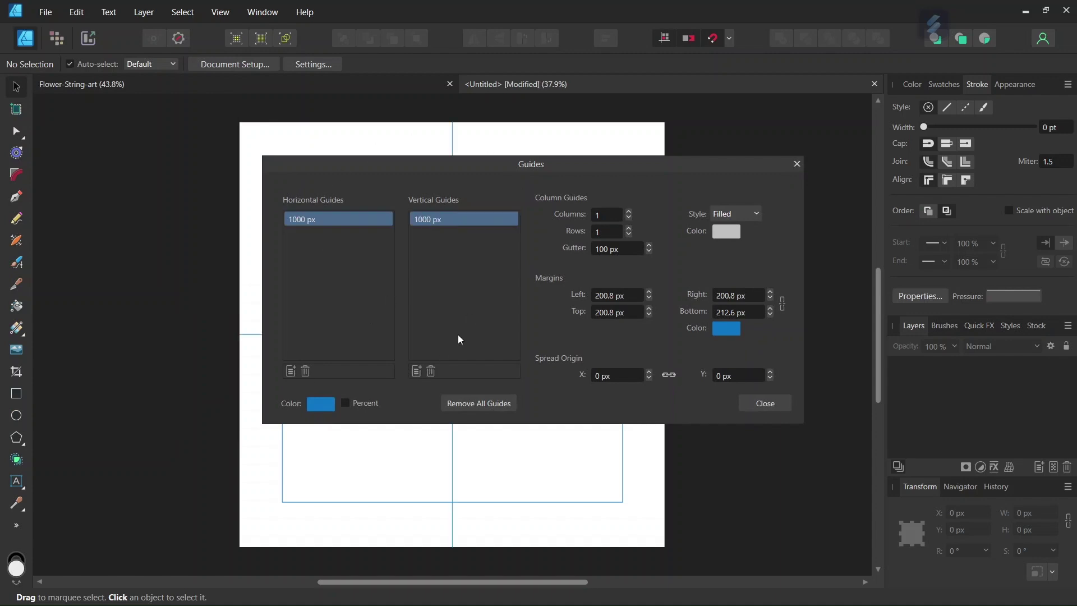
left_click(761, 402)
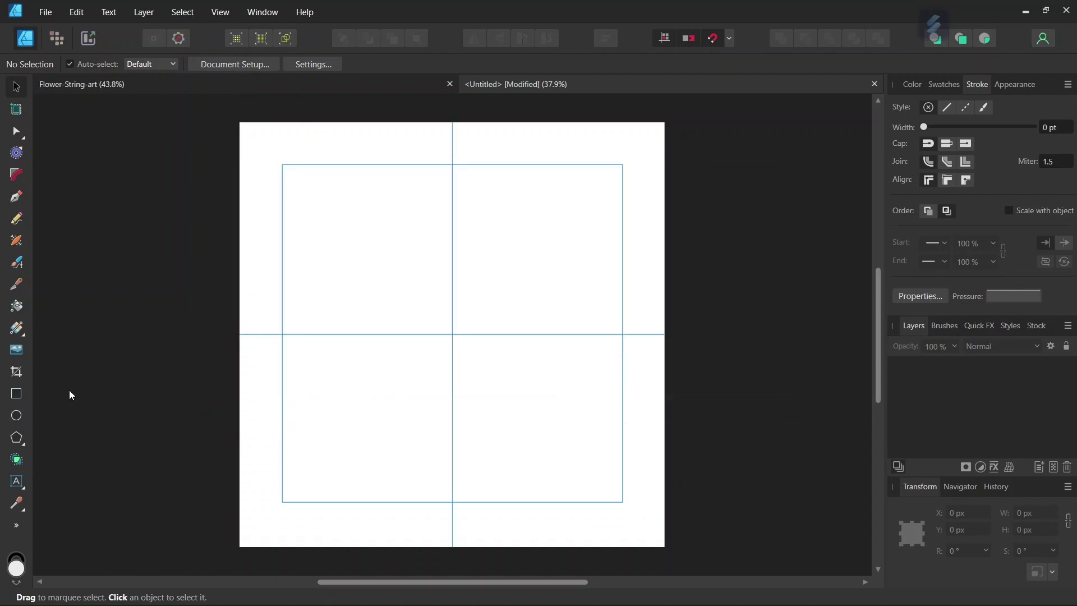
Draw a black-filled, strokeless rectangle from the page's top-left corner, stretched to 2000 px
left_click(16, 394)
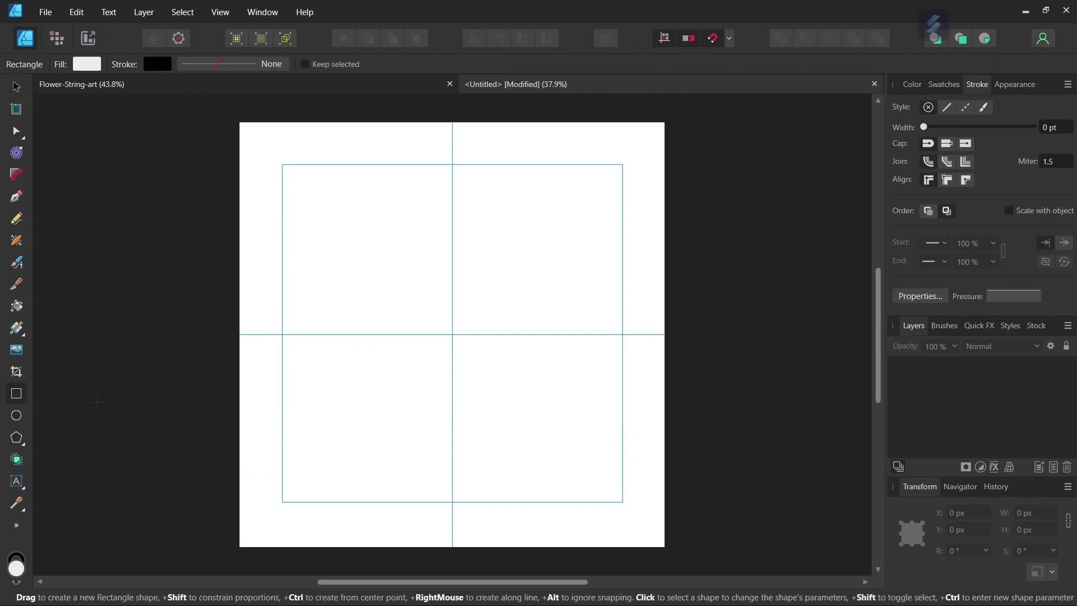
left_click(88, 70)
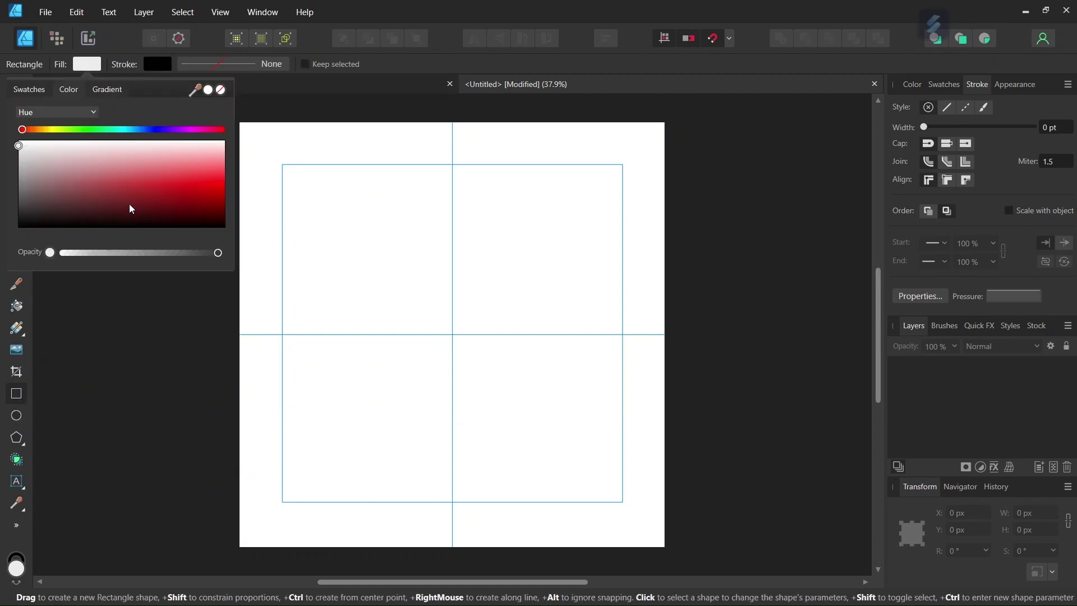
left_click_drag(129, 204, 3, 252)
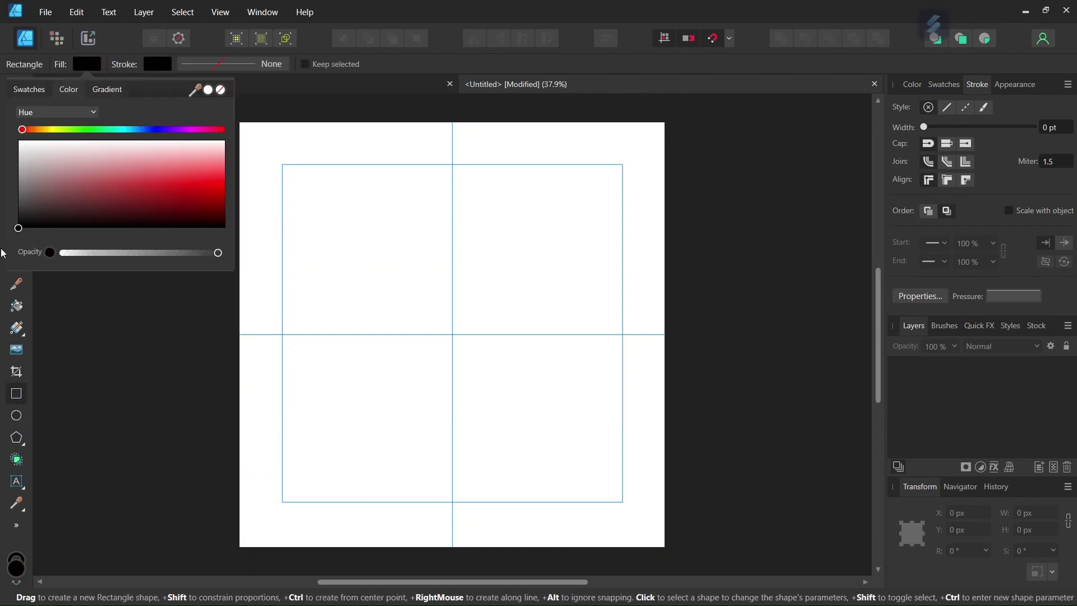
left_click(153, 63)
left_click(259, 93)
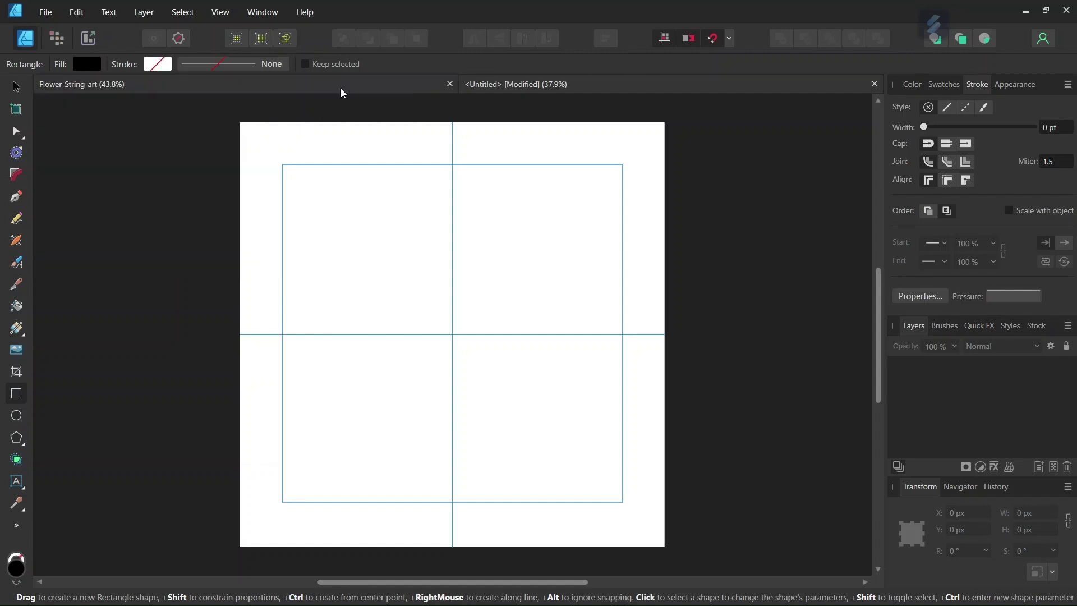
left_click_drag(239, 122, 655, 540)
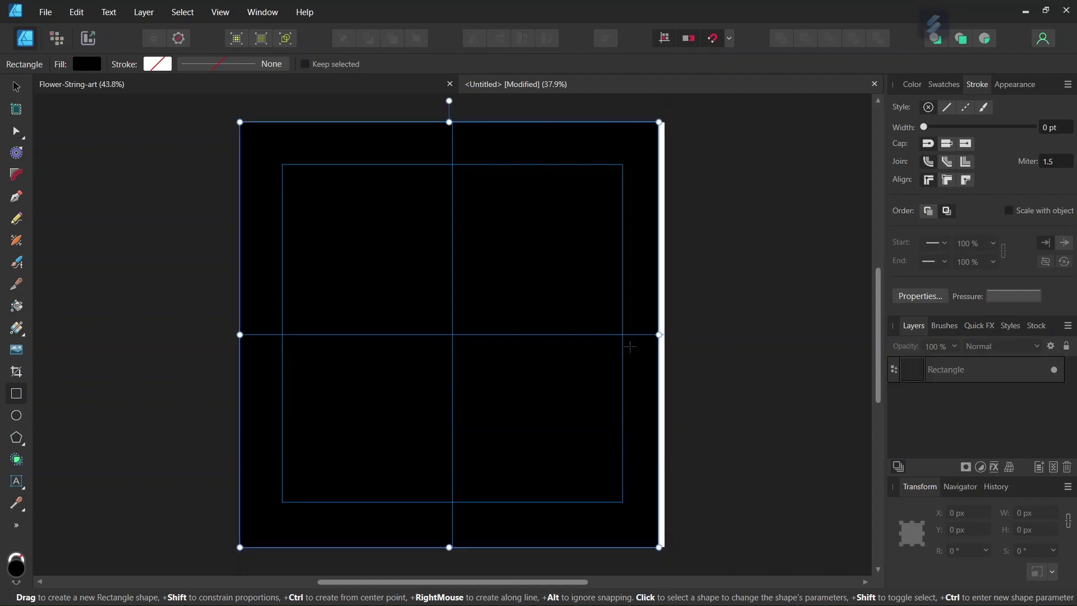
left_click_drag(662, 335, 665, 335)
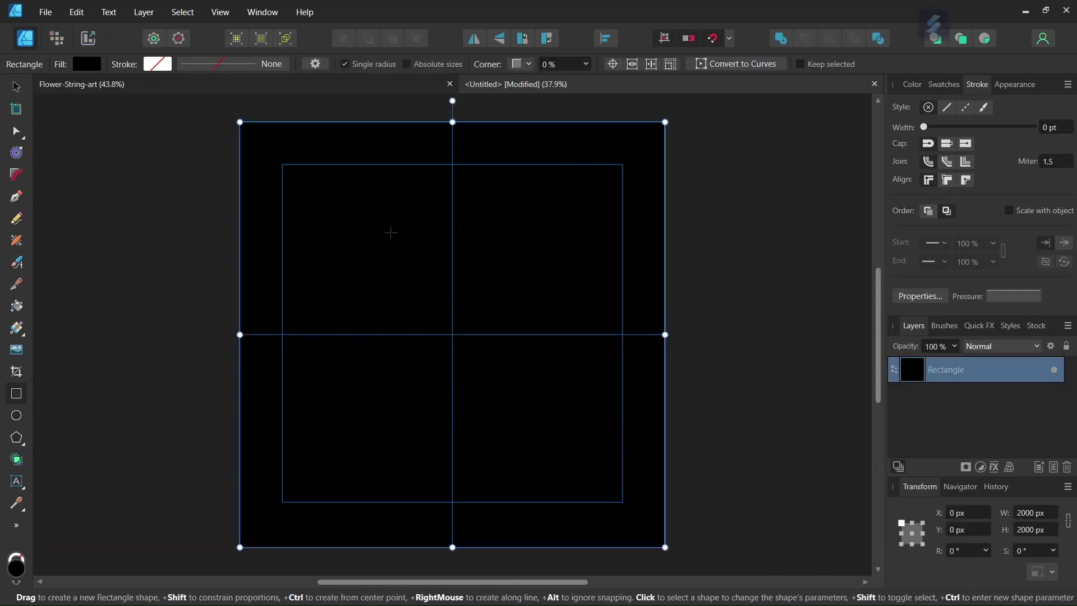
Turn on the grid display and set the grid line colour to pure white
left_click(225, 13)
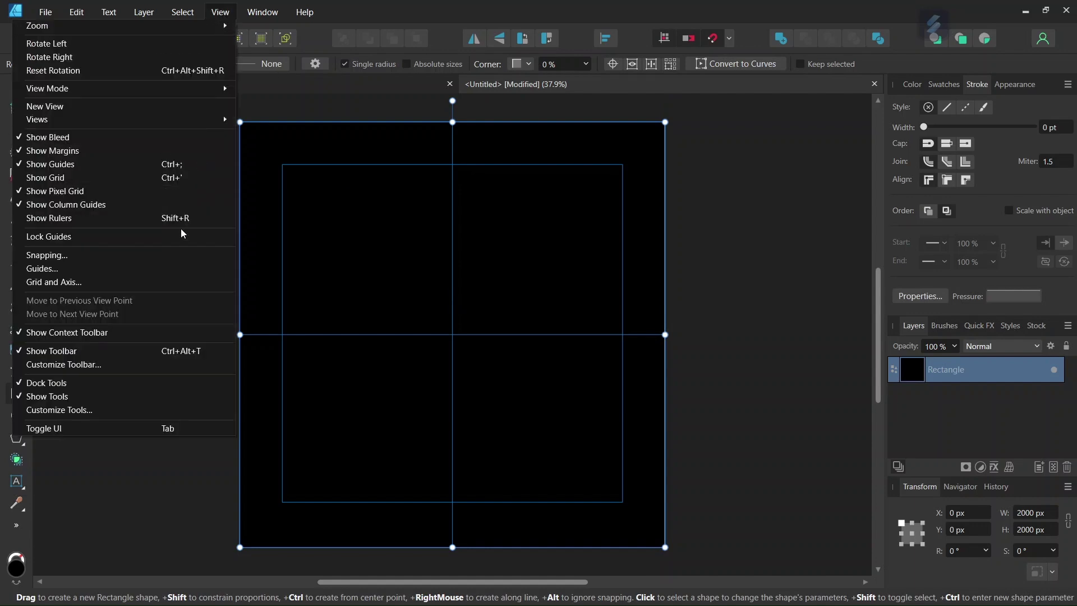
left_click(210, 287)
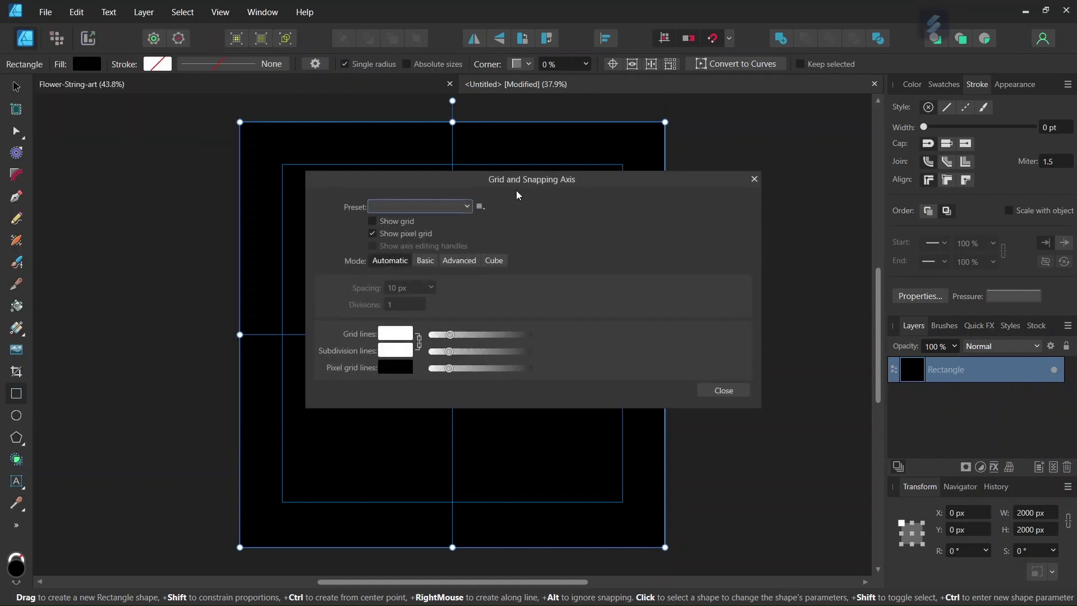
left_click_drag(530, 182, 746, 139)
left_click(614, 178)
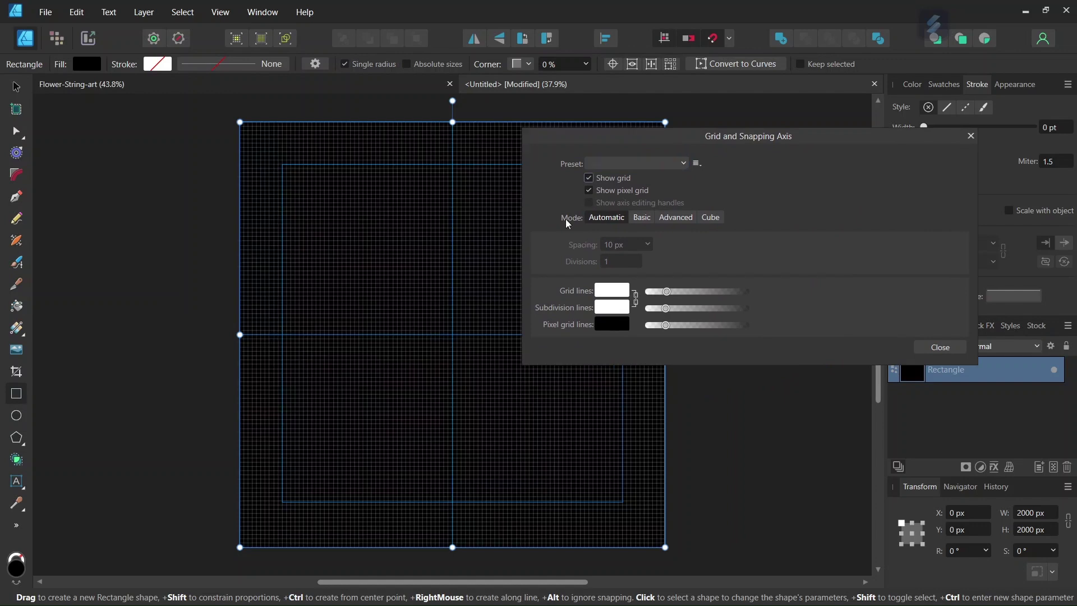
left_click(606, 290)
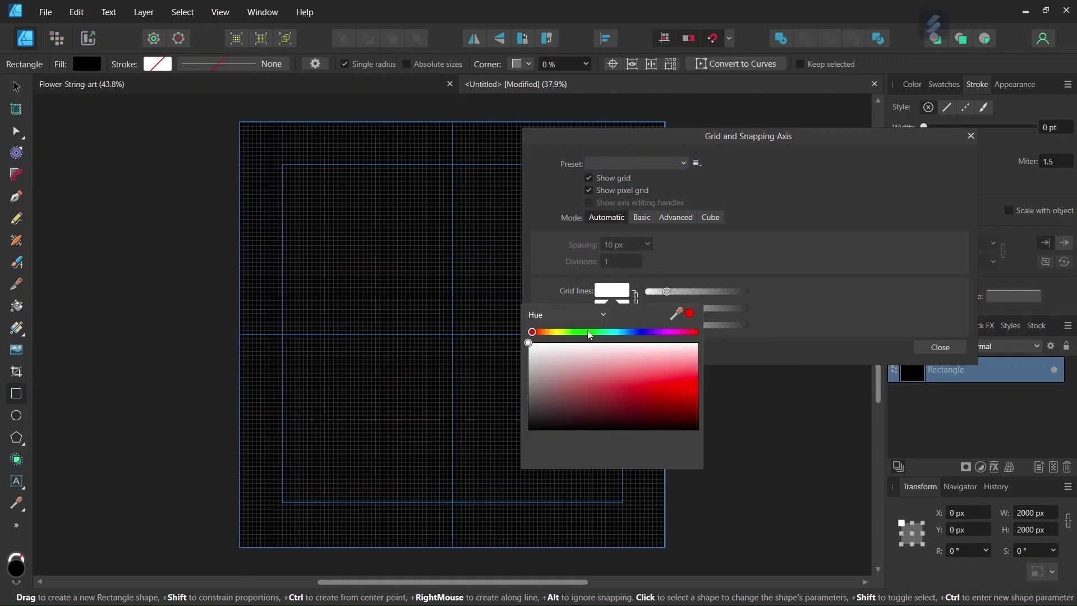
left_click(558, 365)
left_click(538, 357)
left_click_drag(537, 357, 529, 340)
scroll(412, 241, "up", 1)
left_click(644, 222)
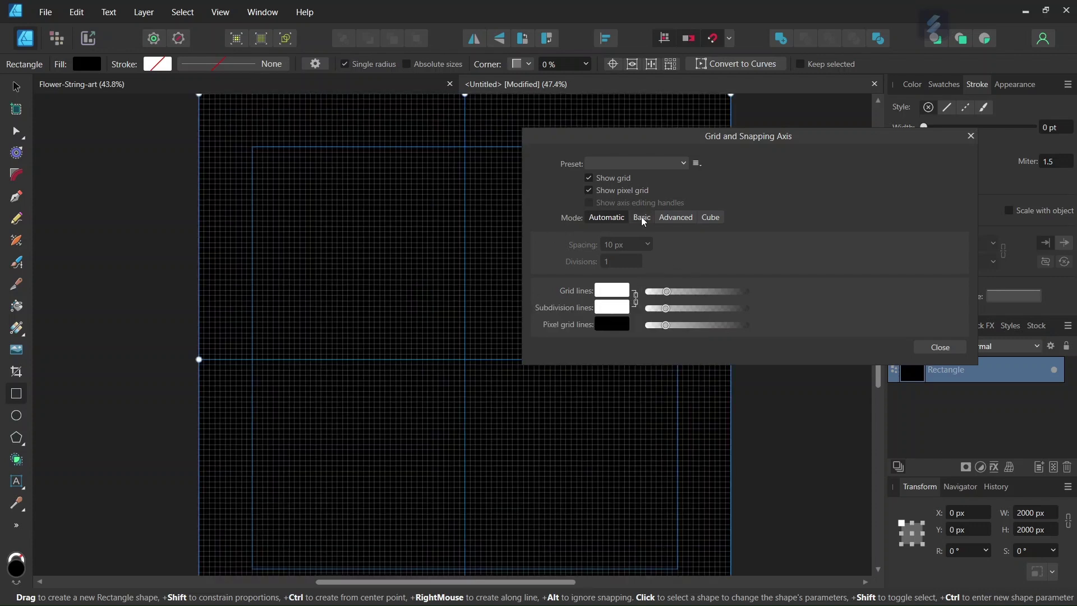
Switch the grid to Basic mode with 50 px spacing and close the grid settings
left_click(644, 223)
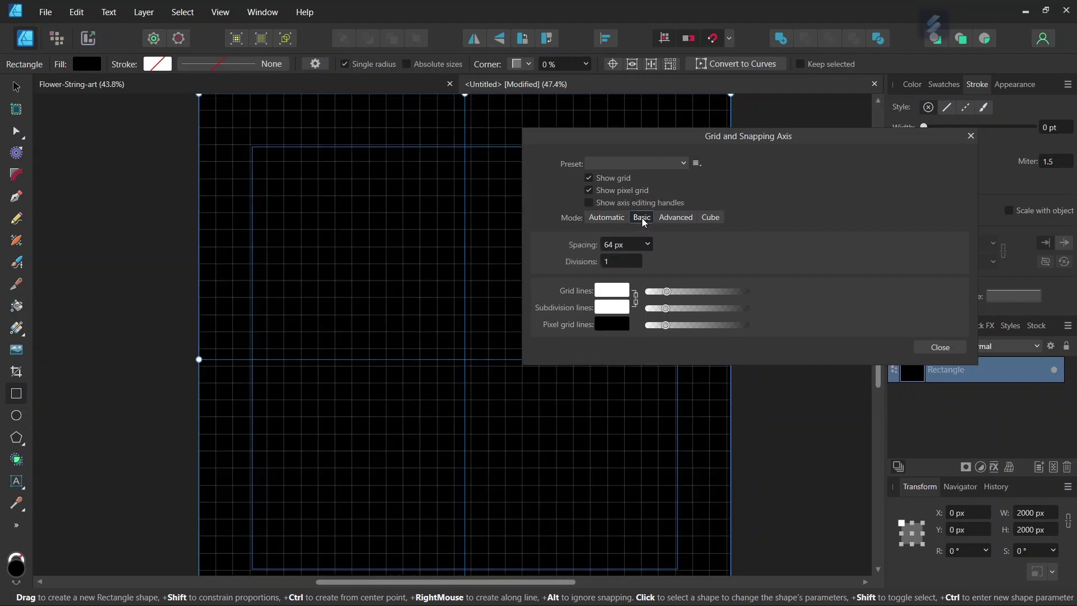
left_click(619, 244)
type("50")
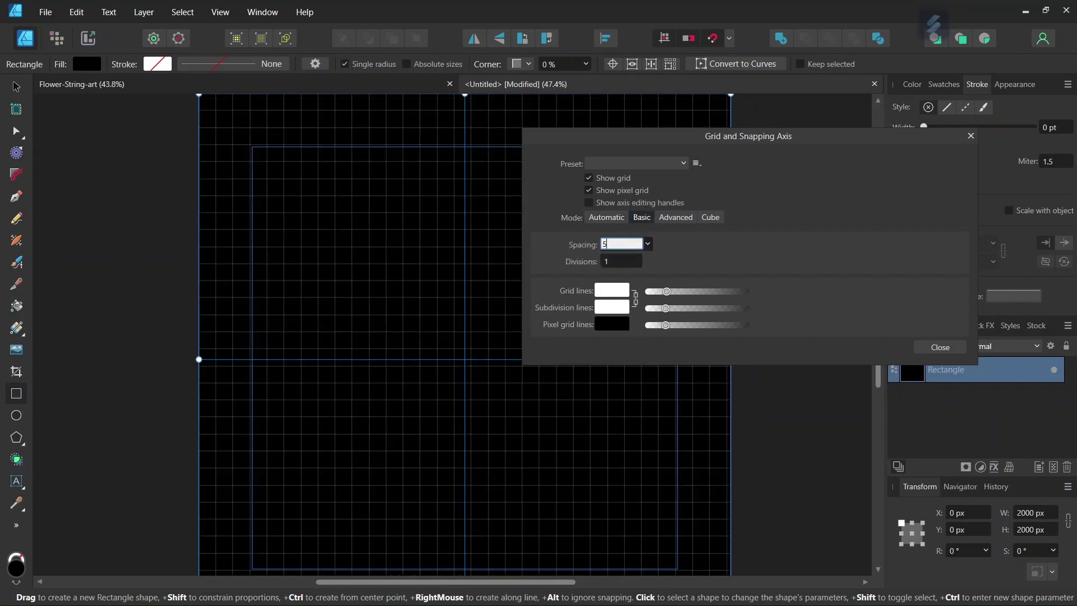
key("Return")
scroll(466, 219, "up", 1)
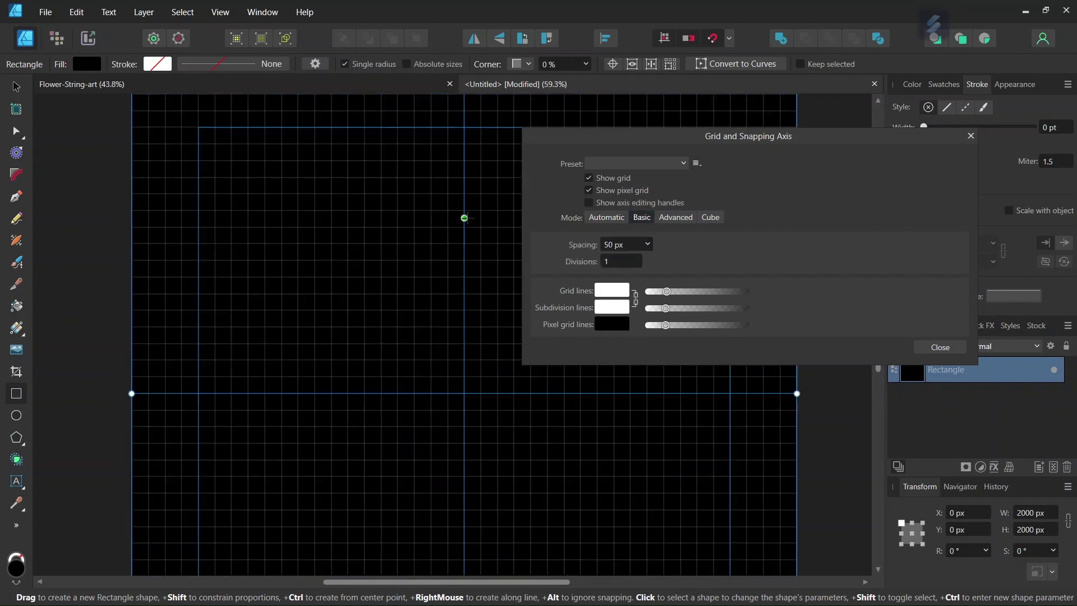
left_click(940, 348)
scroll(597, 310, "down", 1)
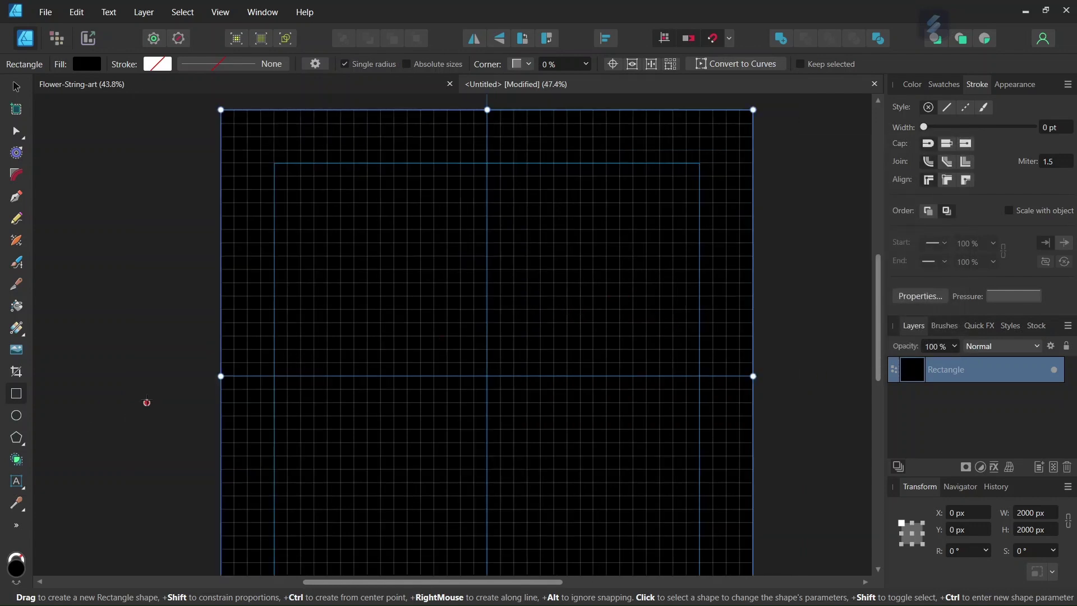
Set no fill and a white 1 pt stroke, then draw a small rectangle outline
left_click(147, 395)
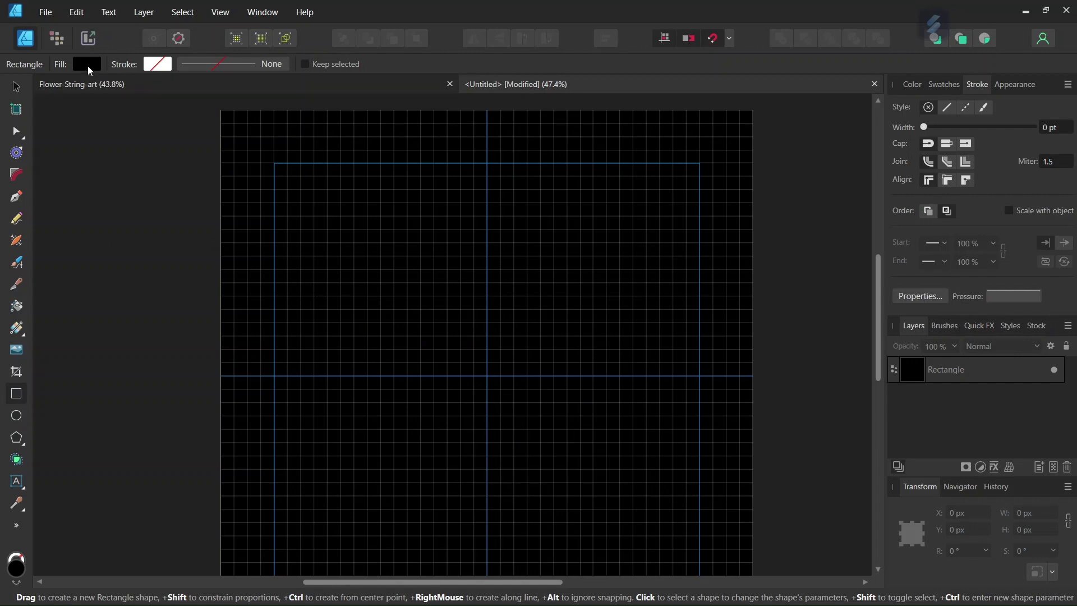
left_click(88, 65)
left_click(220, 90)
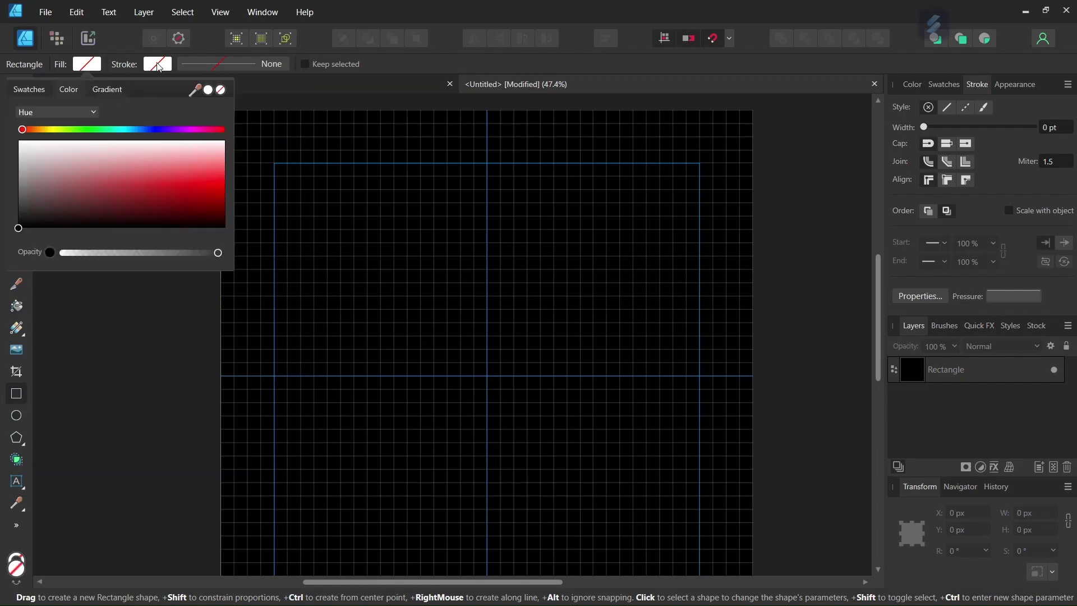
left_click_drag(140, 154, 57, 136)
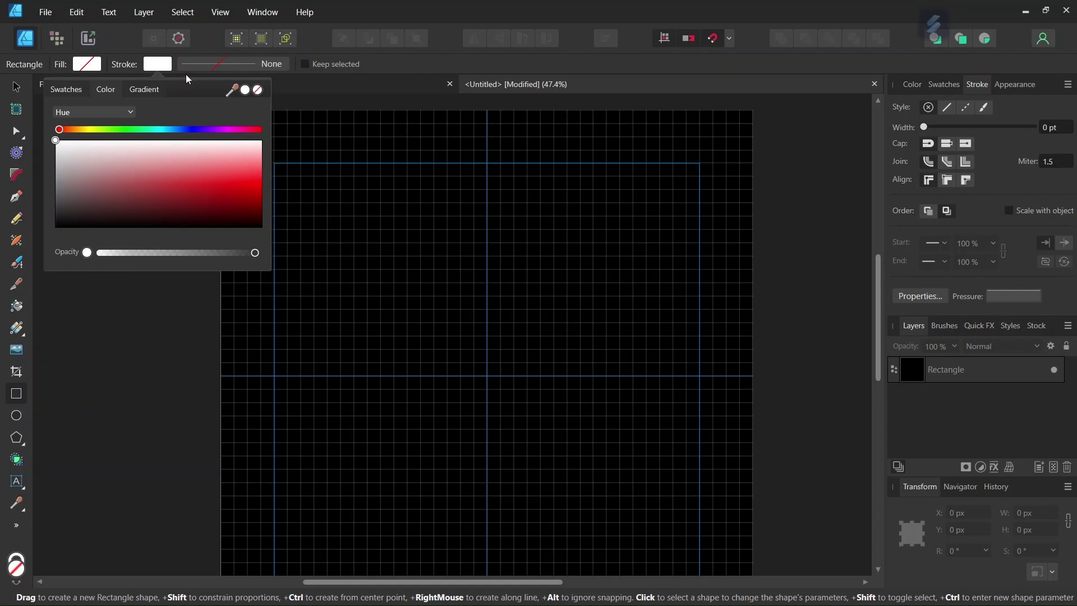
left_click(226, 65)
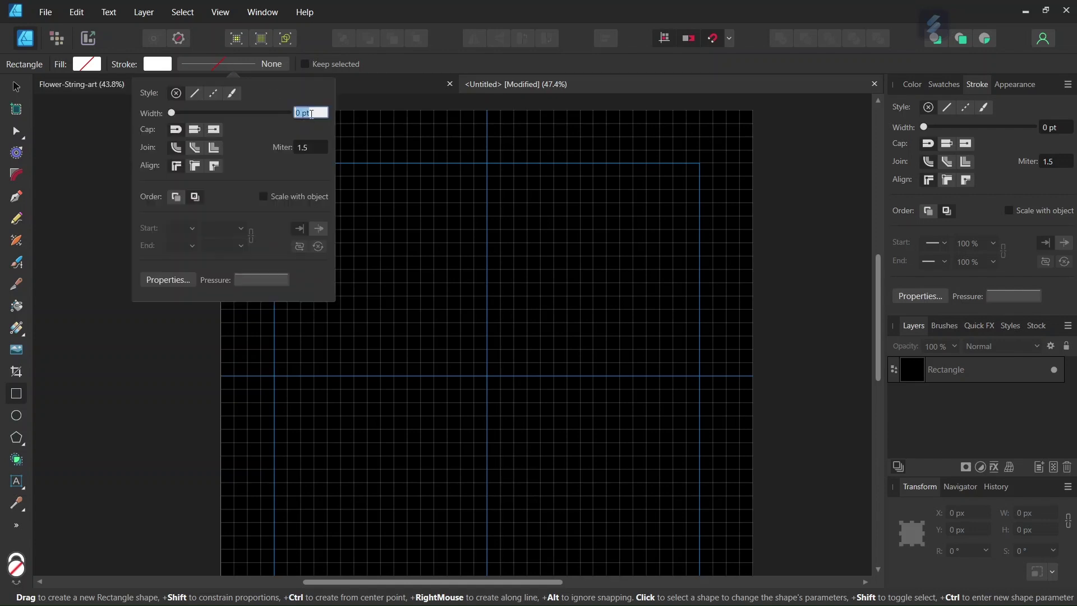
type("1")
key("Return")
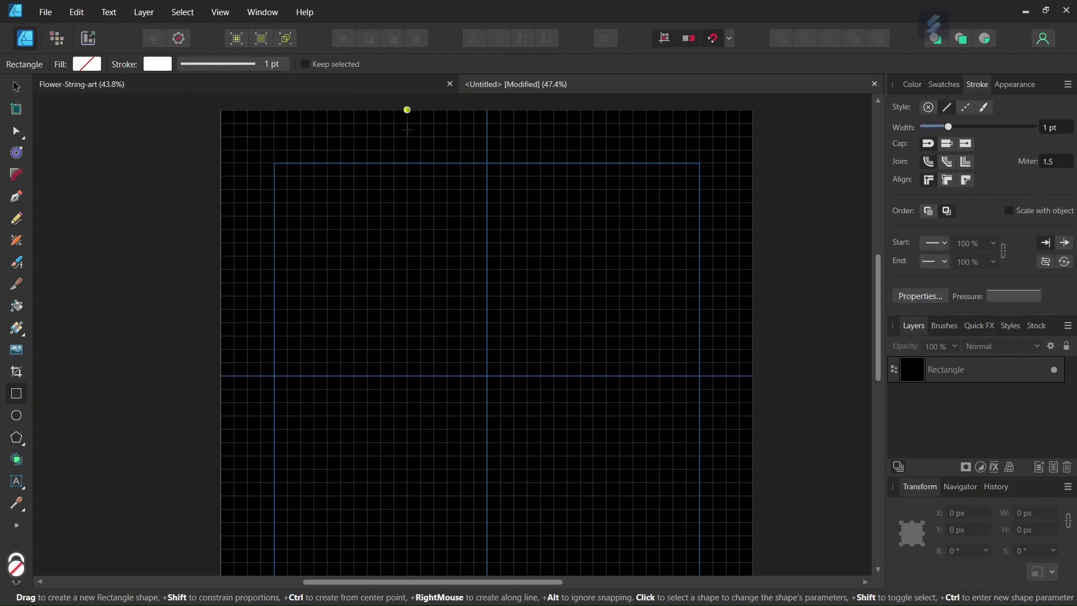
left_click_drag(300, 203, 421, 309)
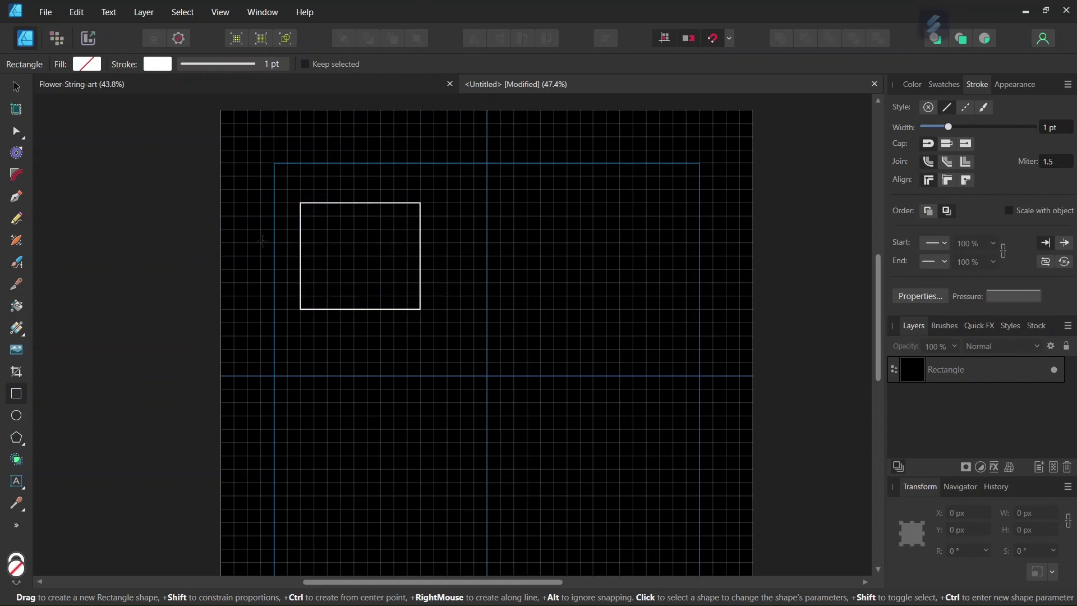
Resize the rectangle to 500 × 500 px and move it to X 500, Y 500
left_click(6, 84)
left_click(942, 367)
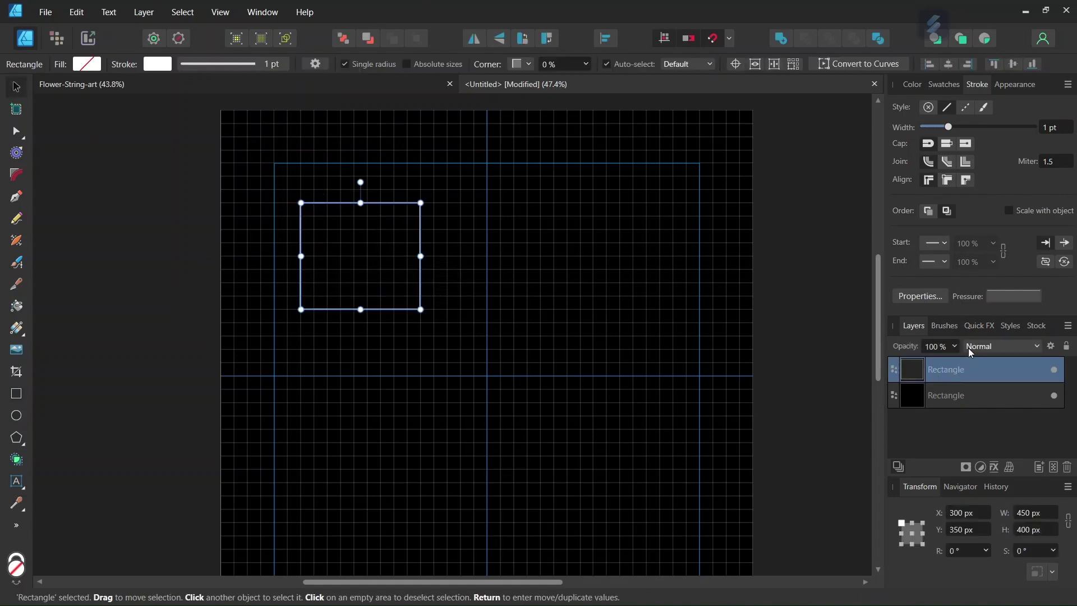
left_click(1033, 520)
type("500")
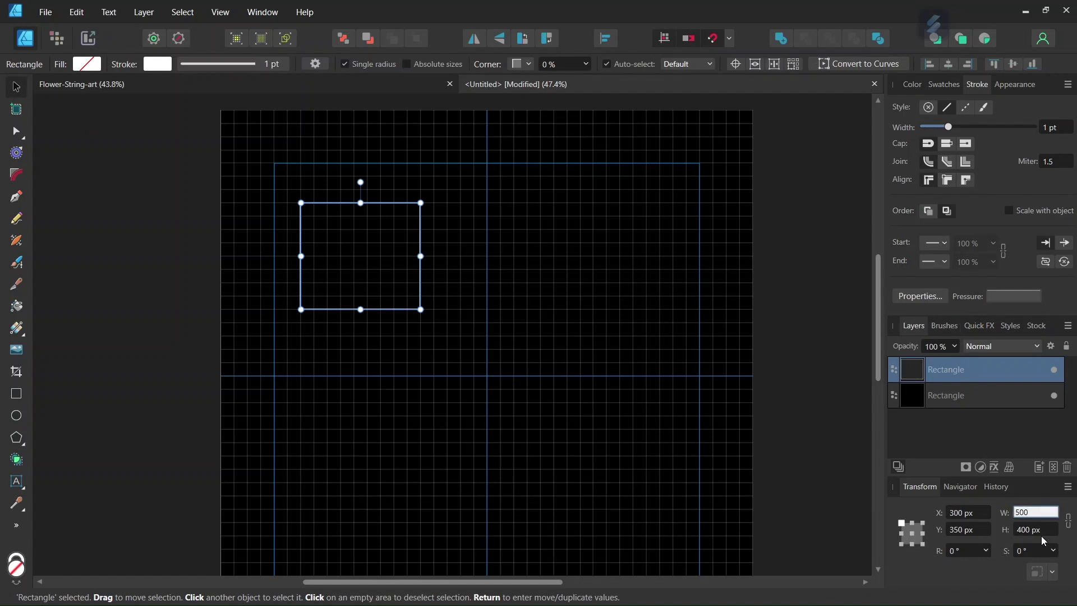
key("Tab")
type("500")
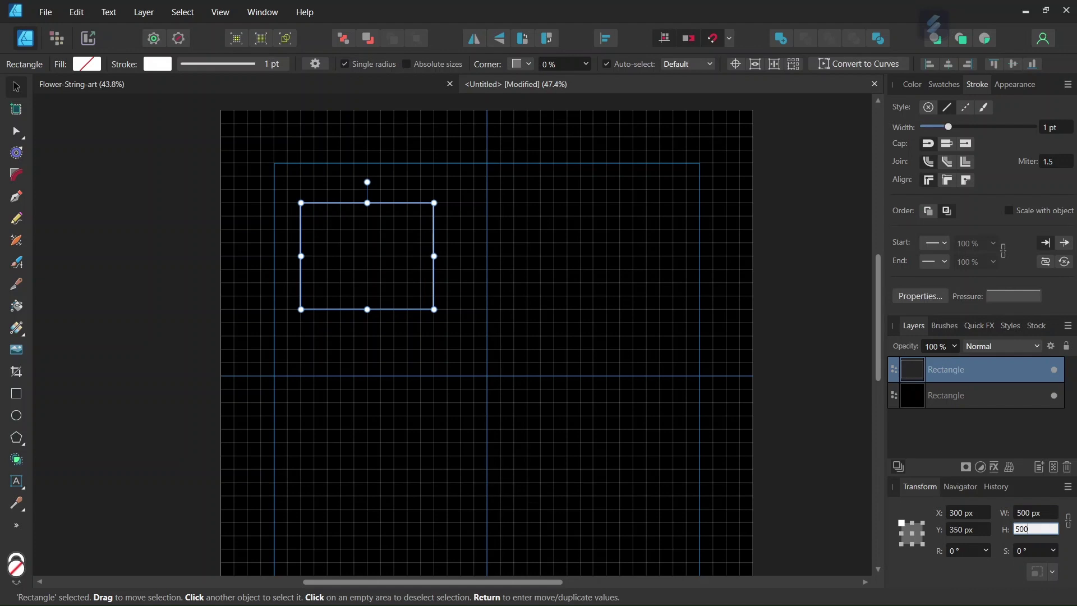
key("Return")
scroll(296, 196, "up", 1)
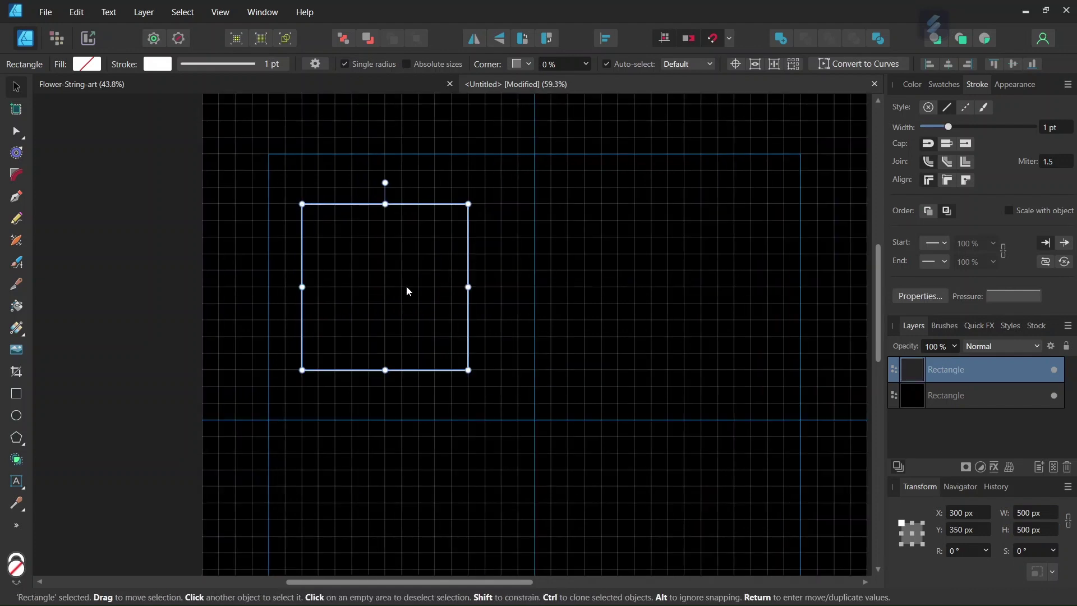
left_click_drag(409, 280, 456, 321)
scroll(521, 318, "up", 2)
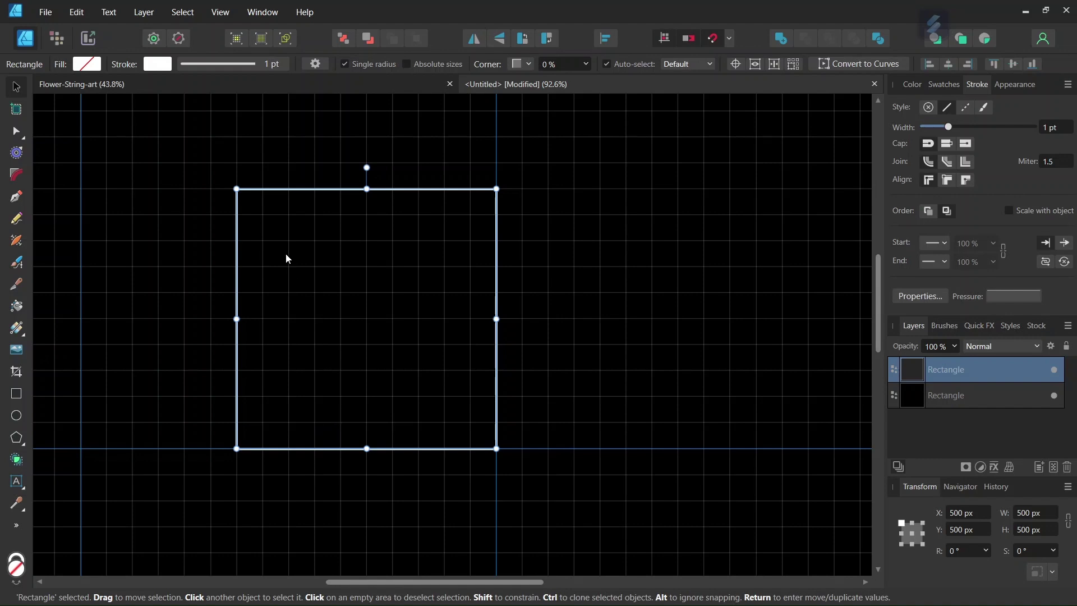
With the Pen tool, draw the first four lines from the square's top edge to its right edge
left_click(16, 198)
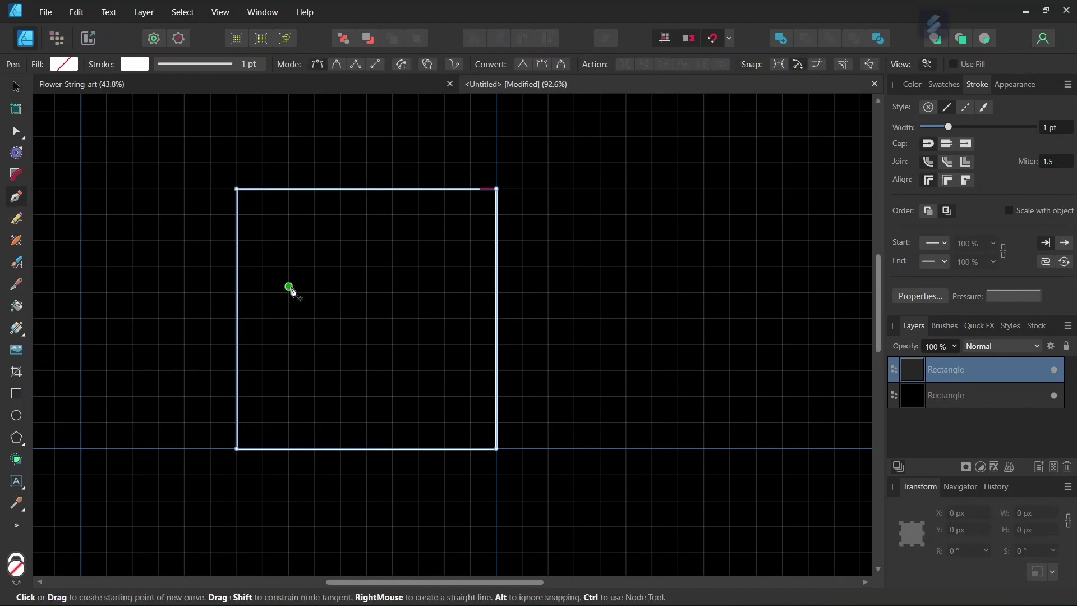
left_click(263, 189)
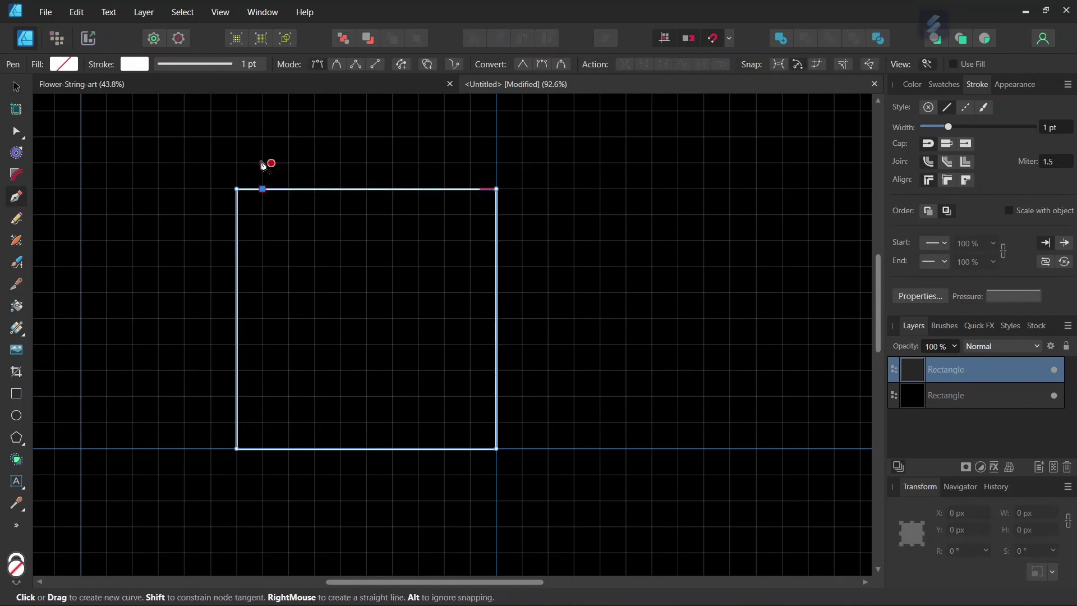
left_click(496, 214)
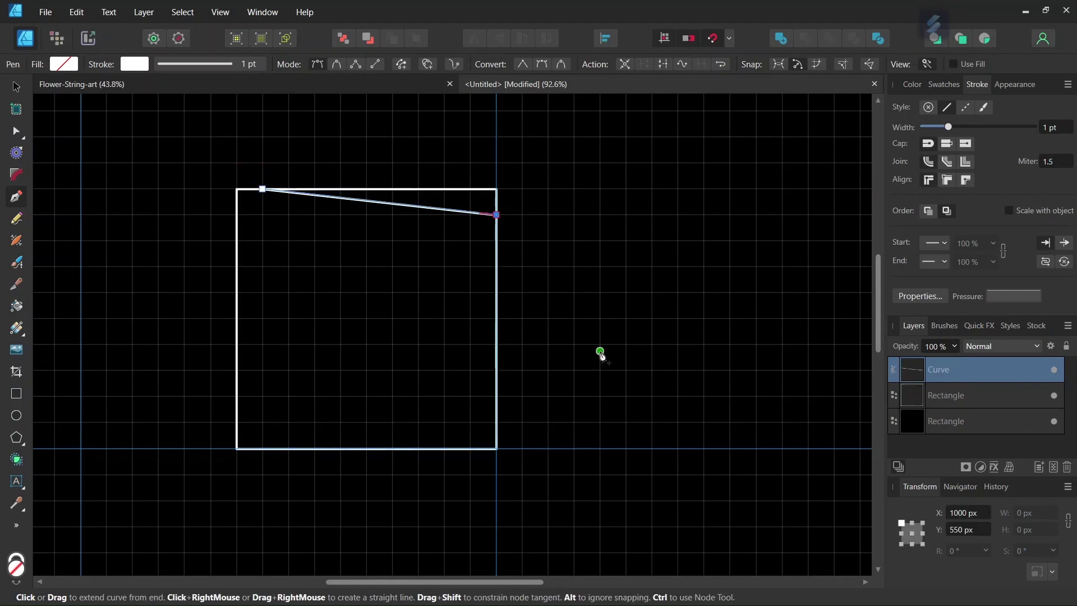
left_click(558, 334, "ctrl")
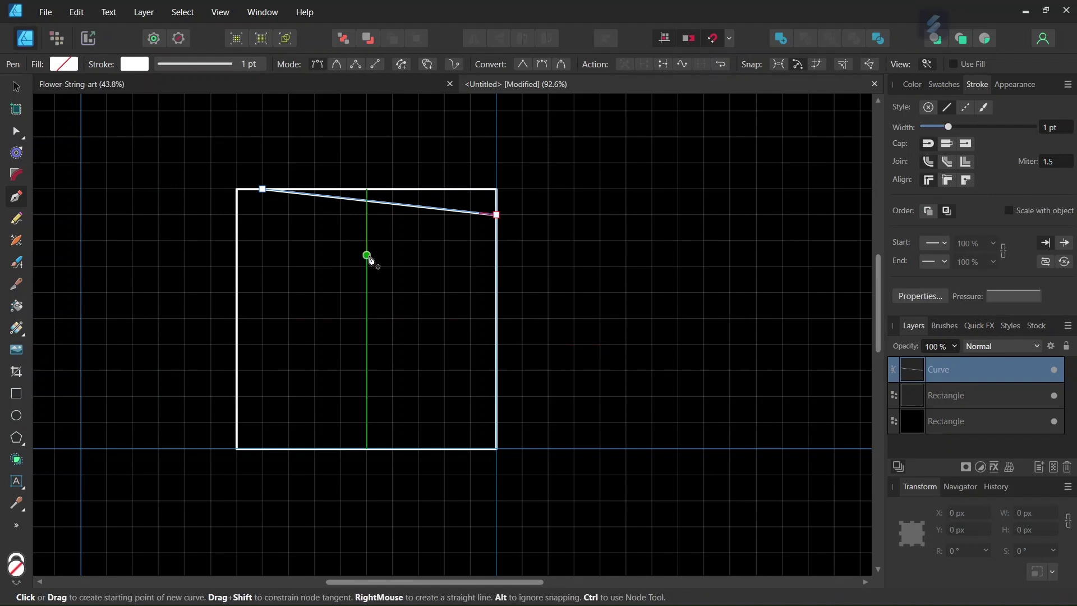
left_click(289, 189)
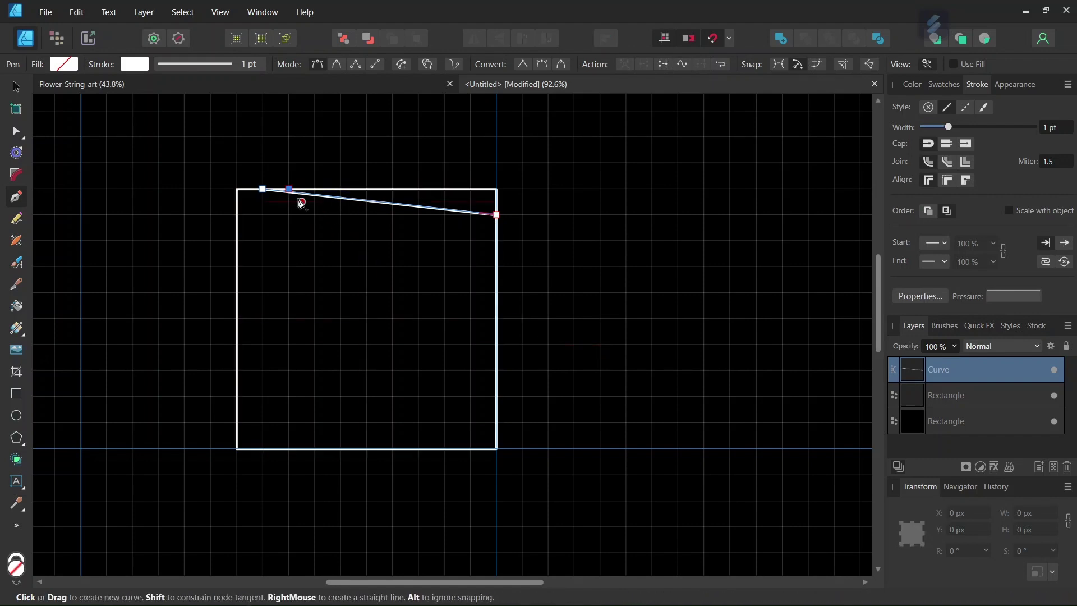
left_click(497, 240)
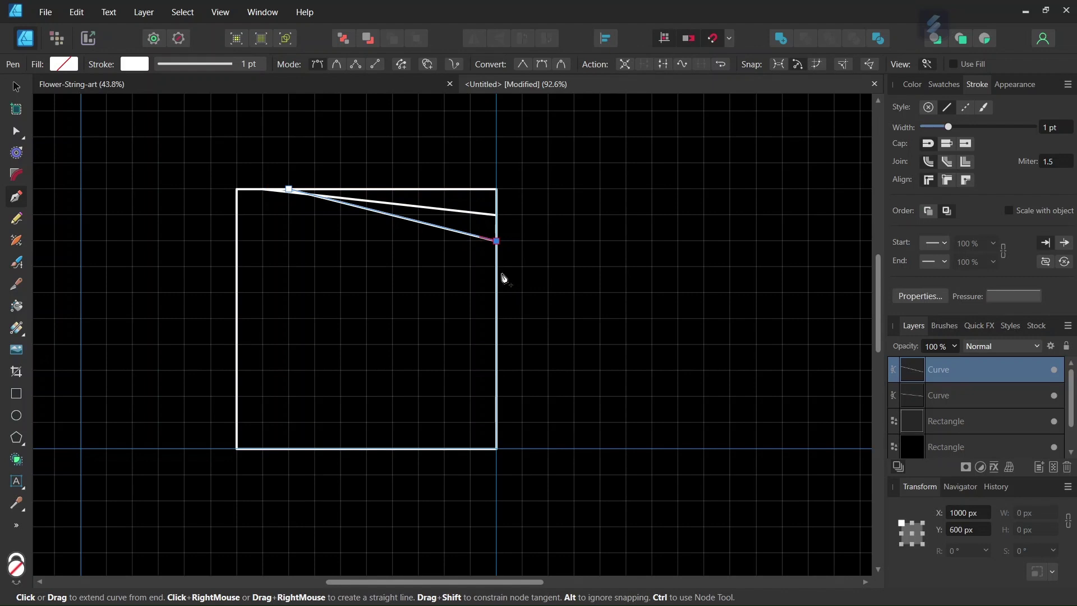
key("Escape")
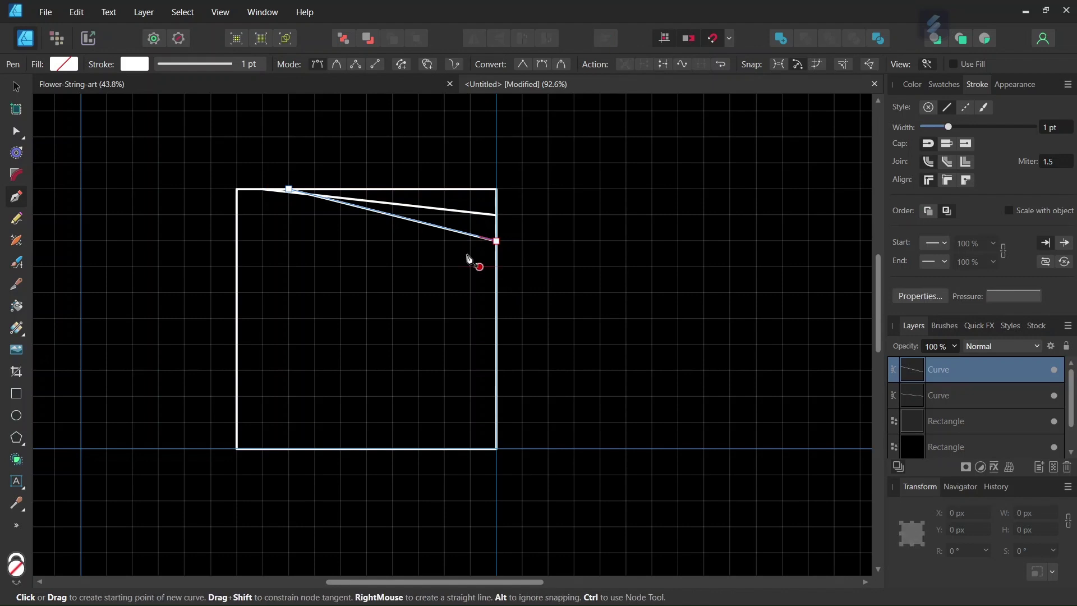
left_click(314, 189)
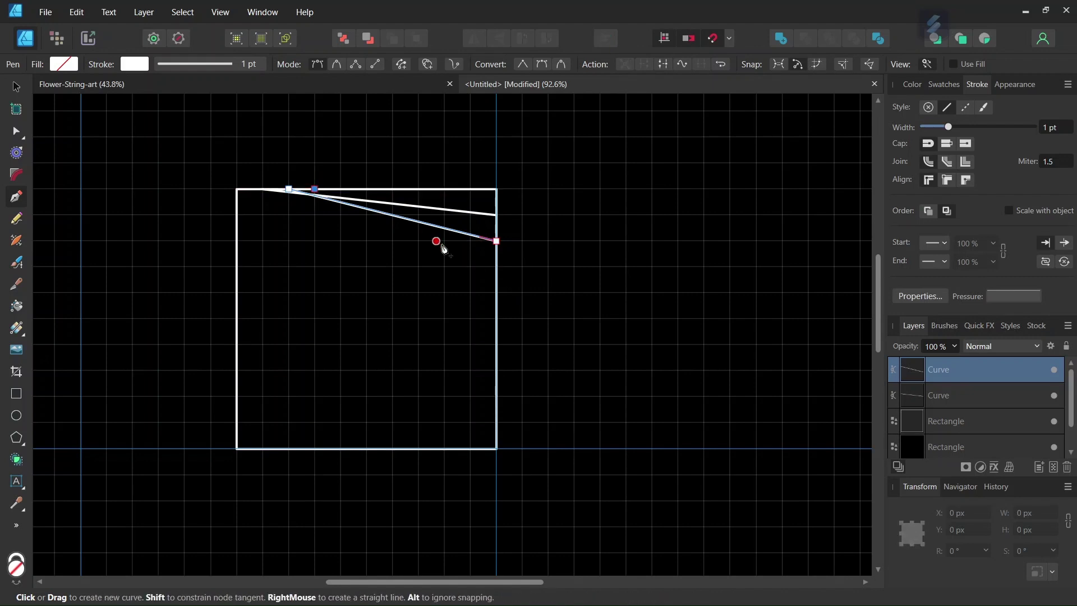
left_click(496, 267)
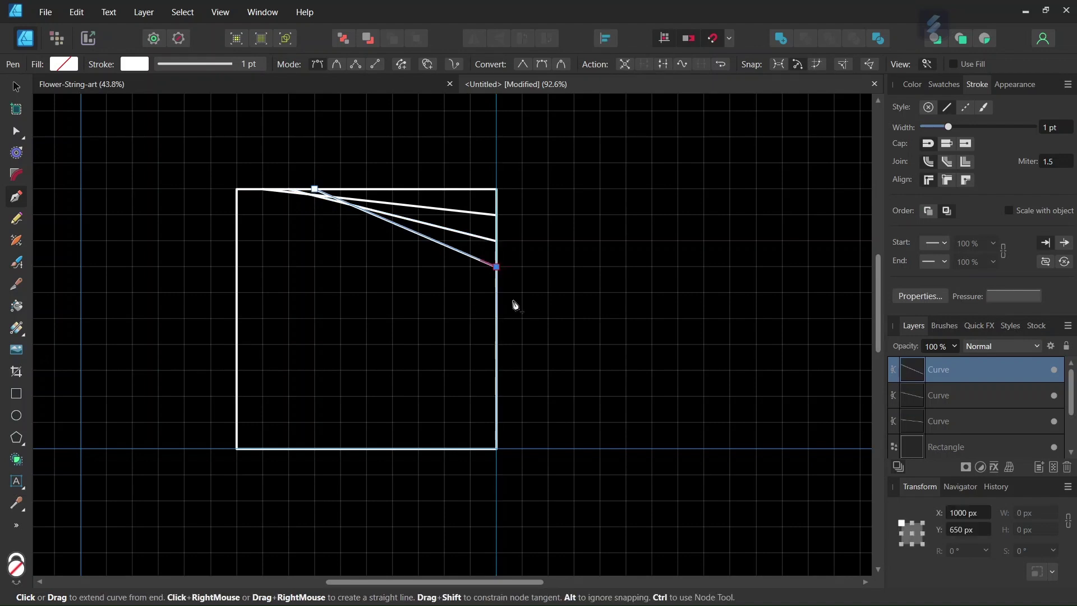
key("Escape")
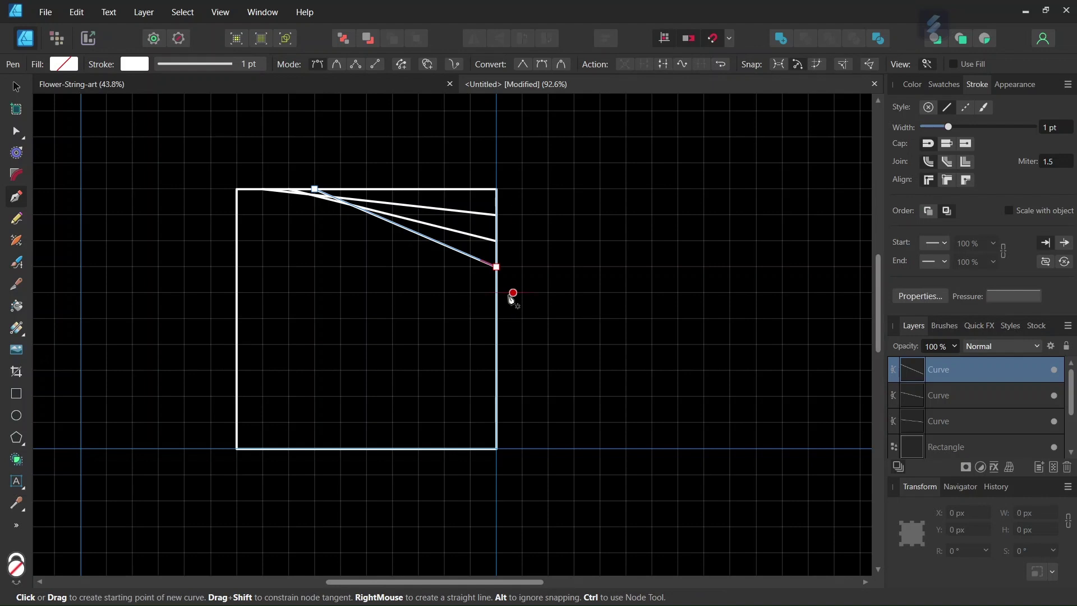
left_click(341, 190)
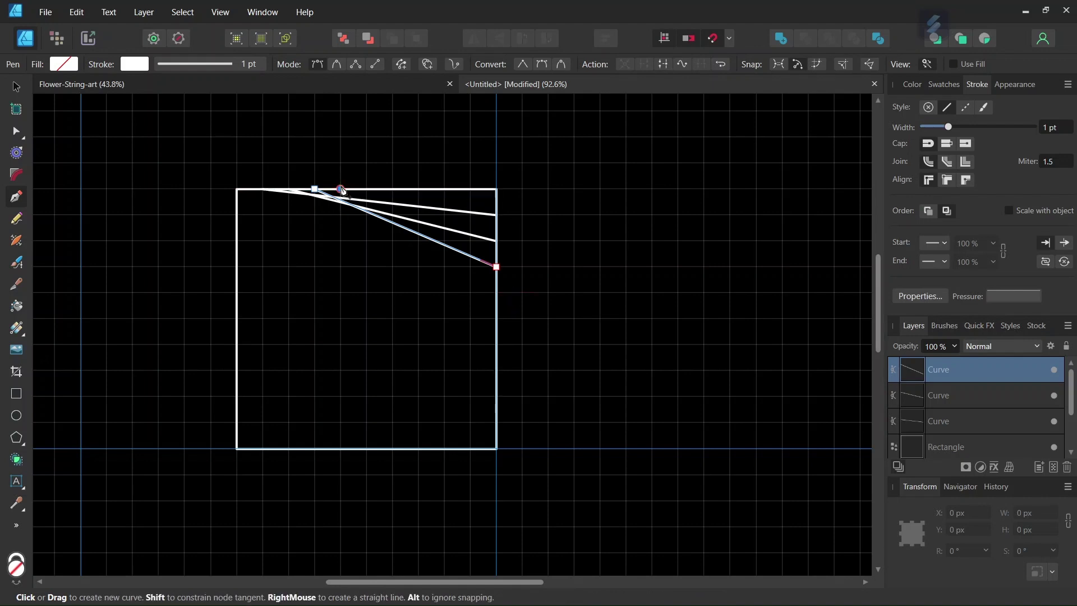
left_click(498, 293)
key("Escape")
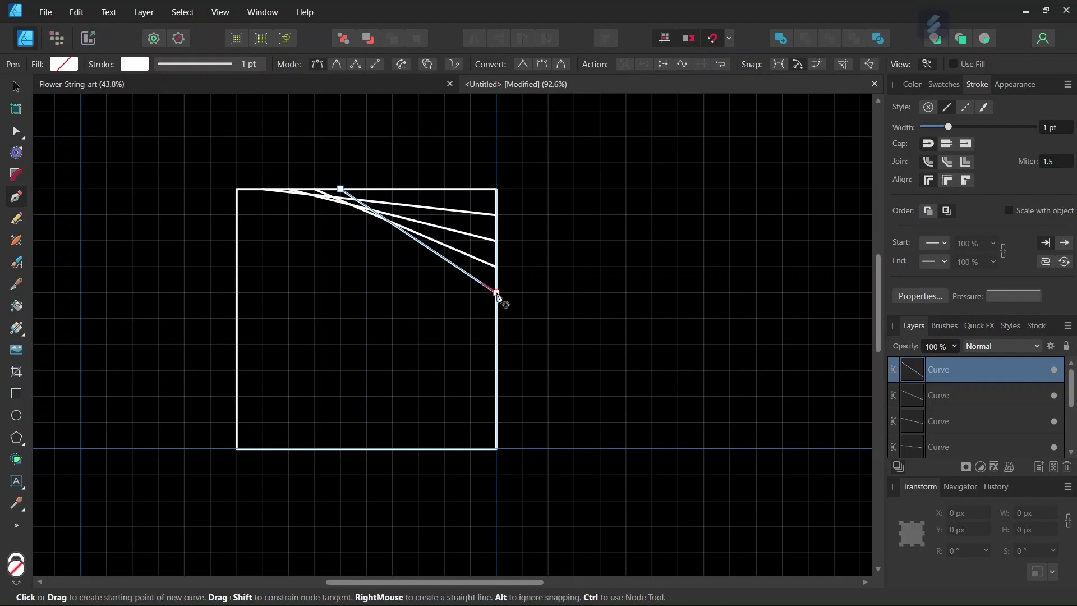
Draw the remaining lines, each further along the top edge and lower on the right edge
left_click(367, 190)
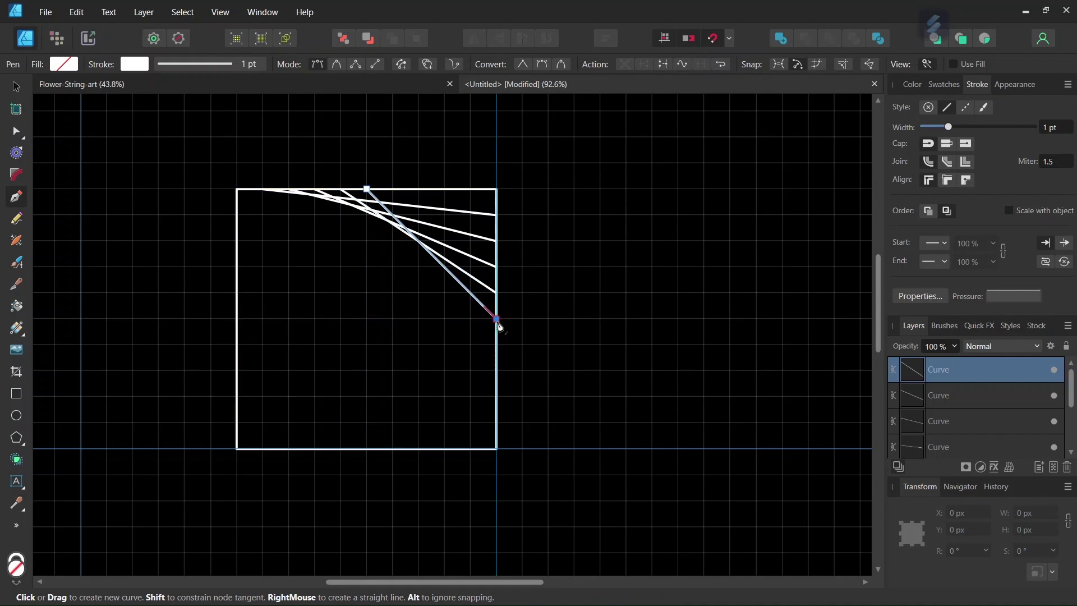
left_click(496, 319)
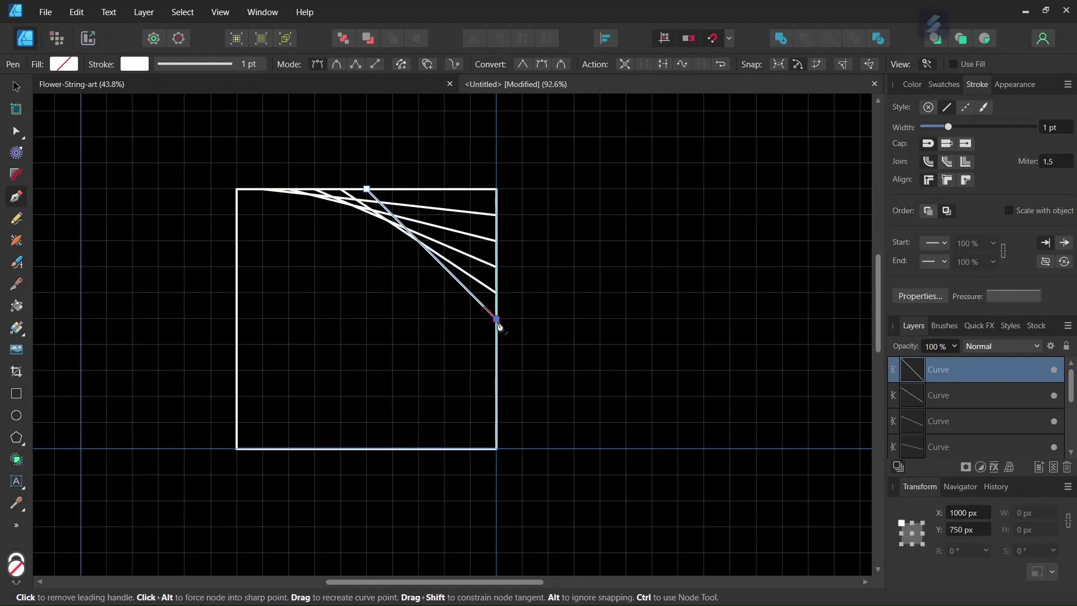
key("Escape")
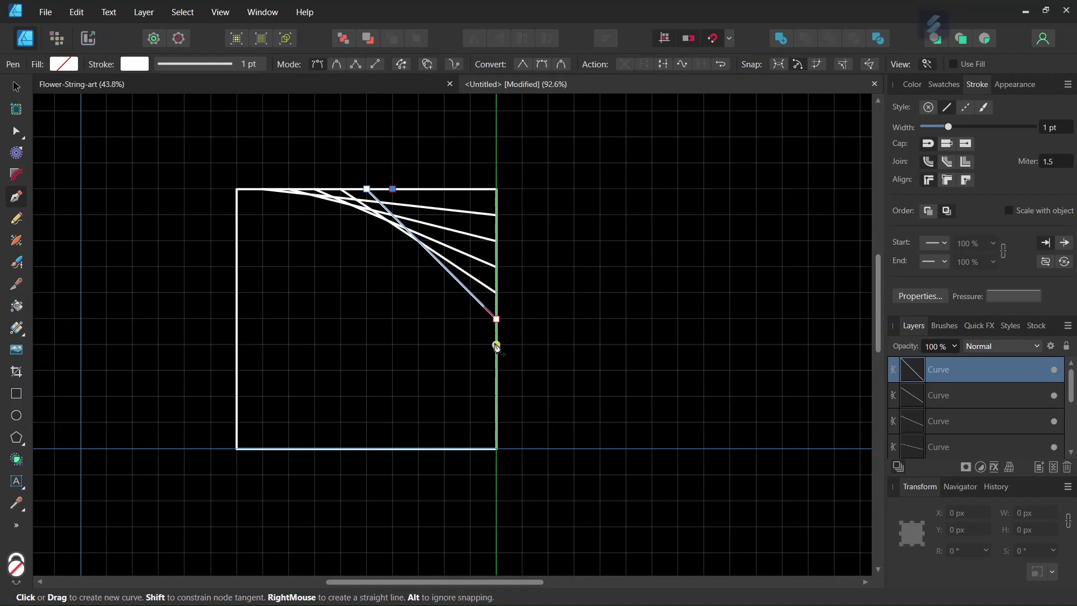
left_click(393, 190)
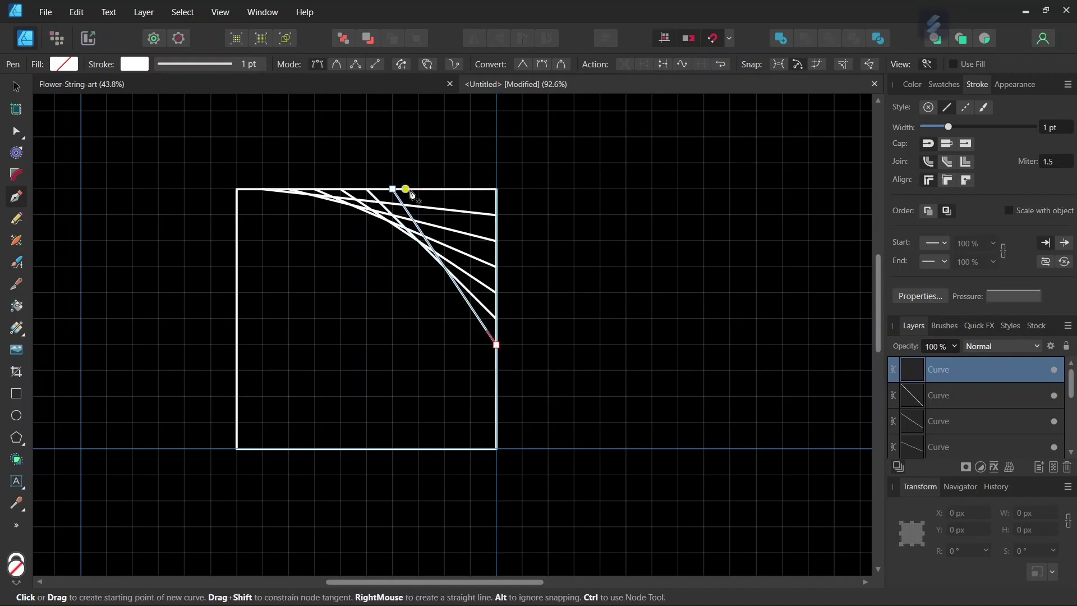
left_click(497, 345)
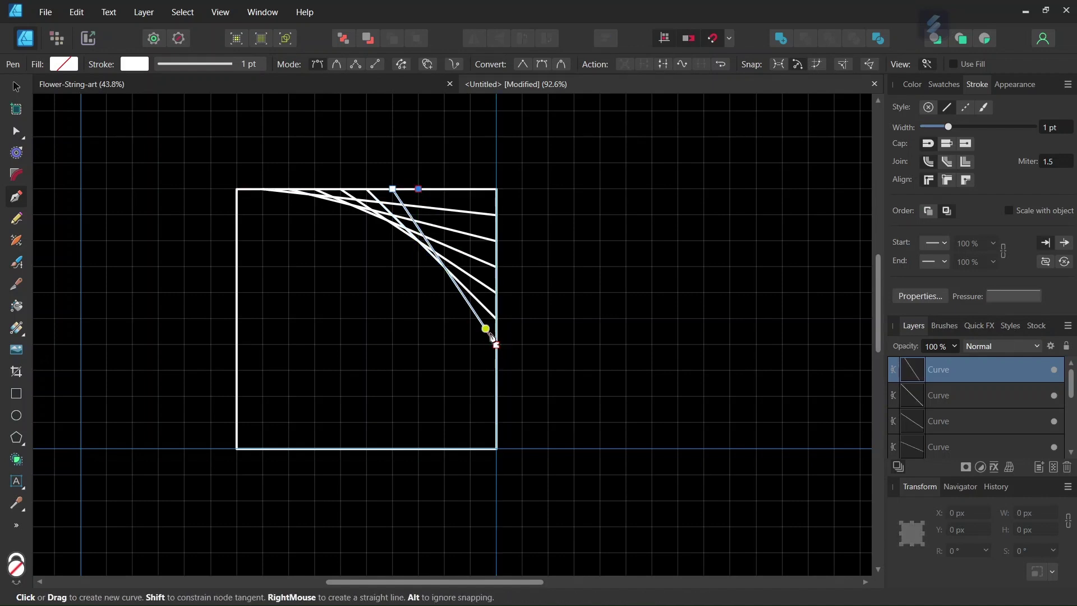
left_click(496, 370)
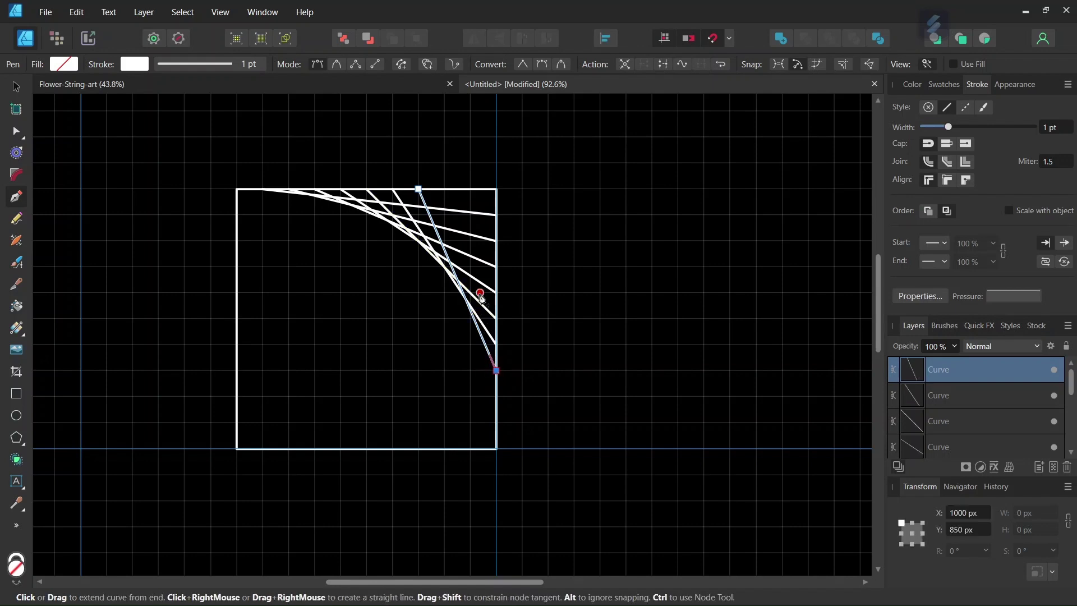
key("Escape")
left_click(445, 189)
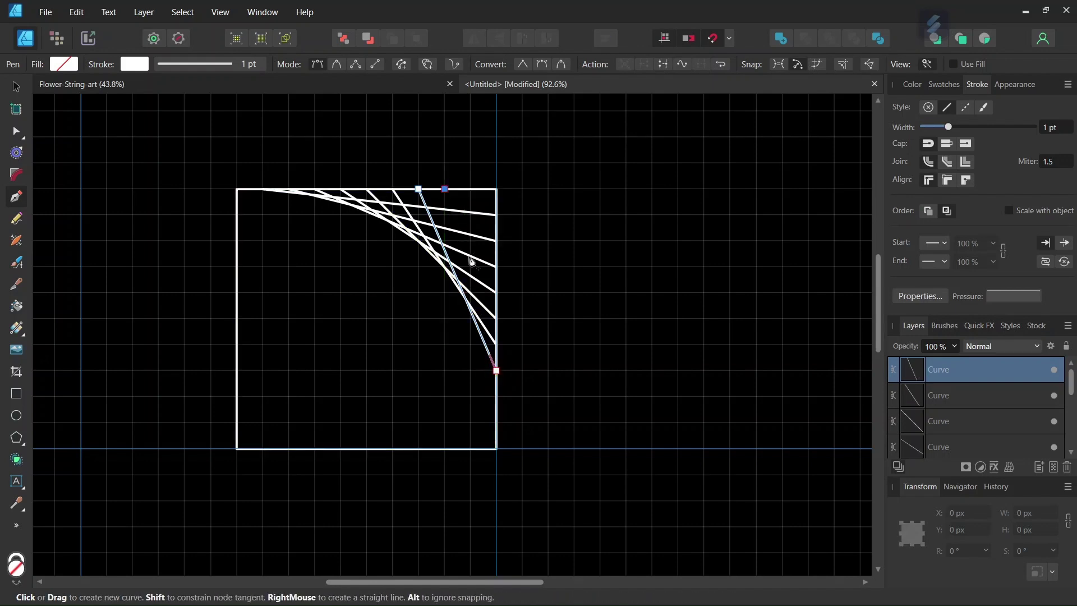
left_click(497, 396)
key("Escape")
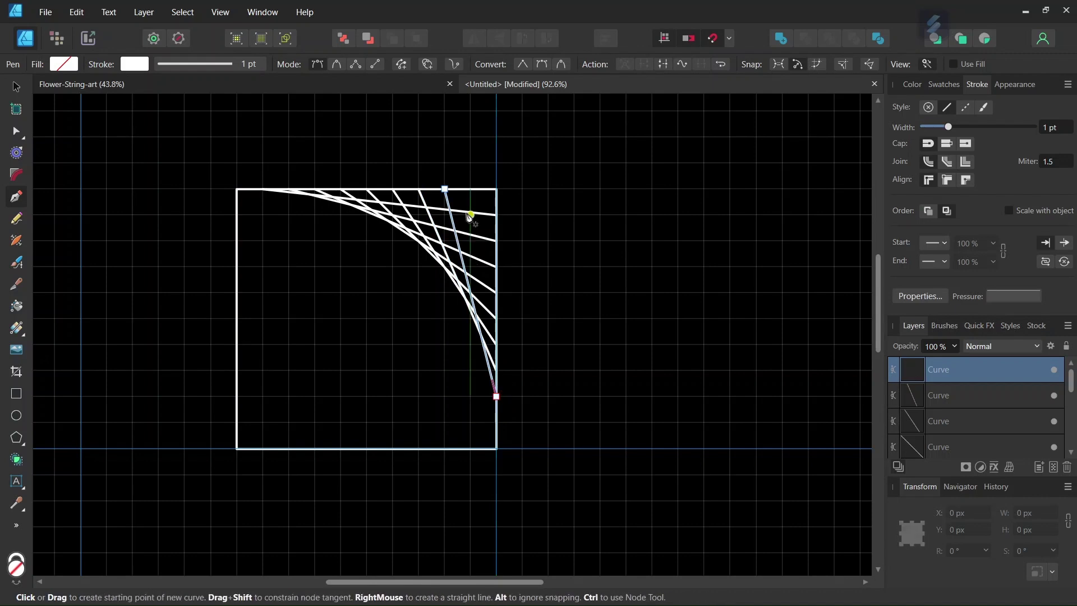
left_click(470, 189)
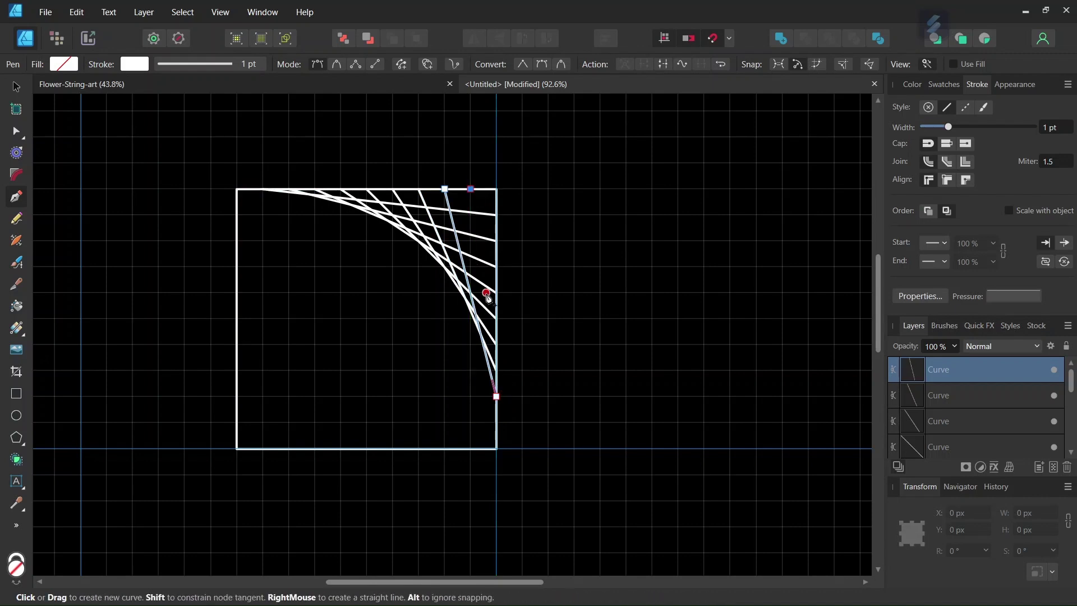
left_click(496, 422)
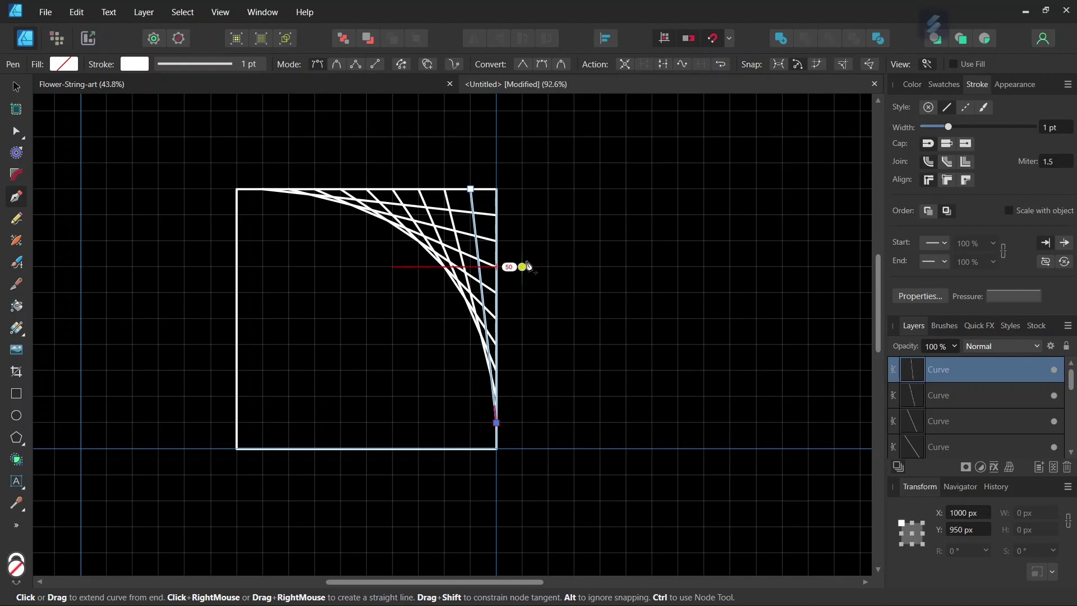
Select all nine string-art curve layers and group them with Ctrl+G
left_click(17, 87)
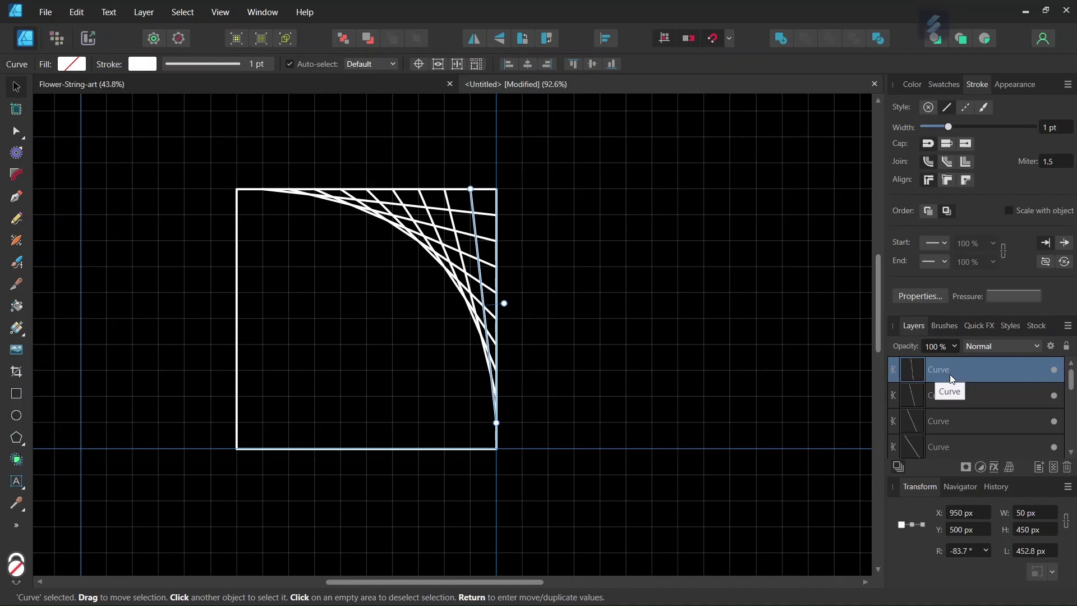
scroll(941, 384, "down", 5)
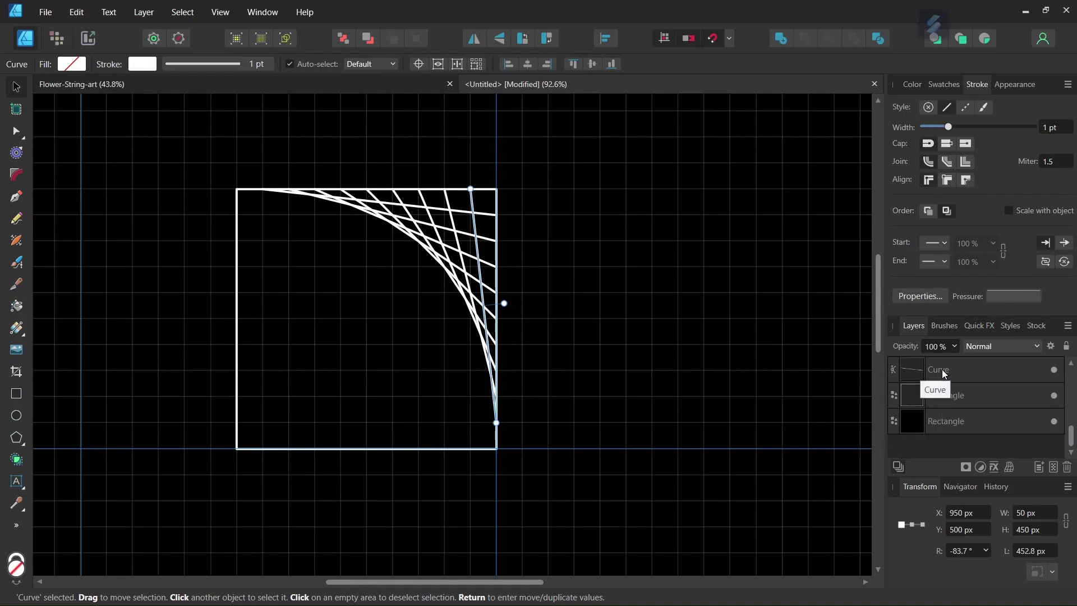
left_click(912, 375, "shift")
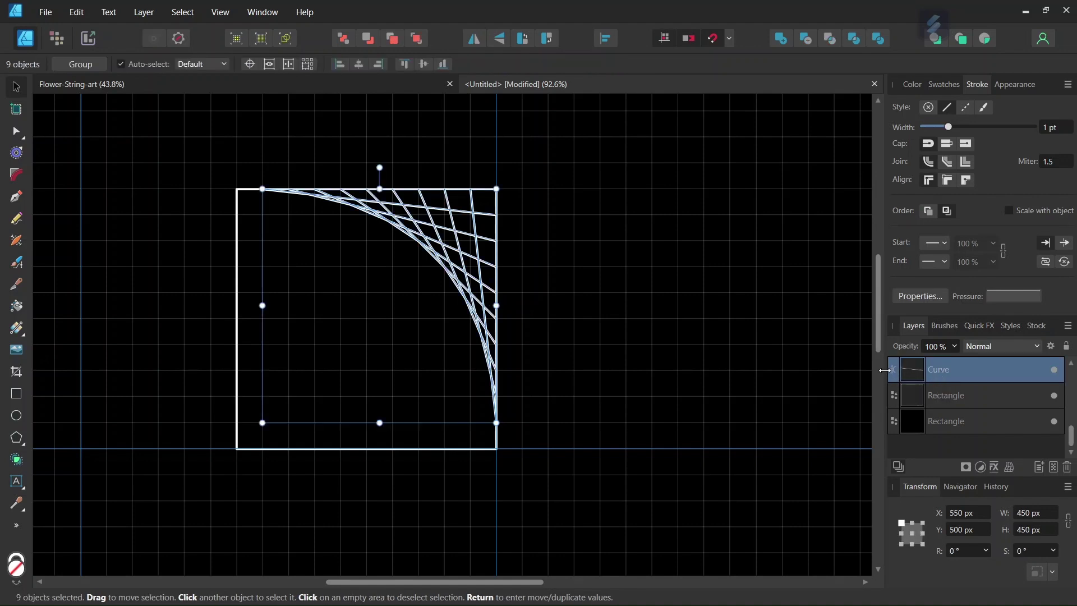
key("ctrl+g")
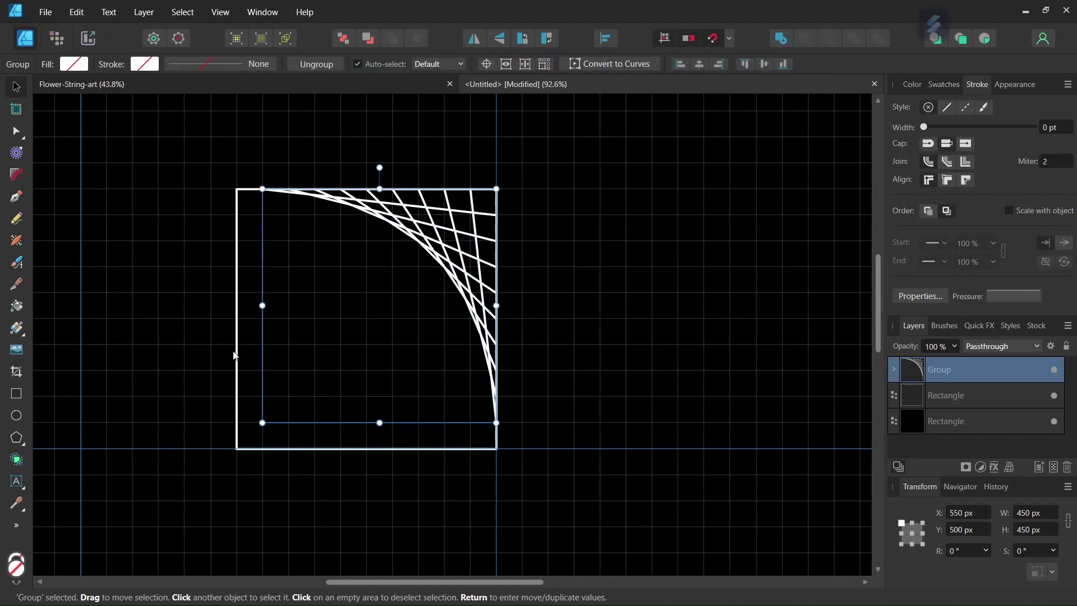
Duplicate the string-art group, flip it horizontally and vertically, and move it bottom-left
key("ctrl+j")
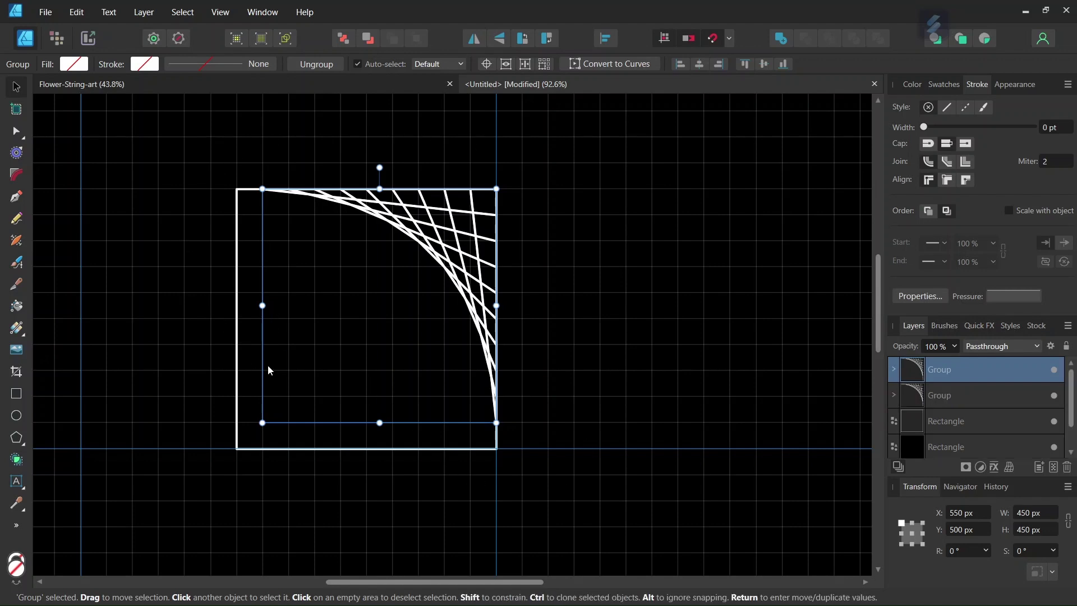
left_click(475, 39)
left_click(500, 39)
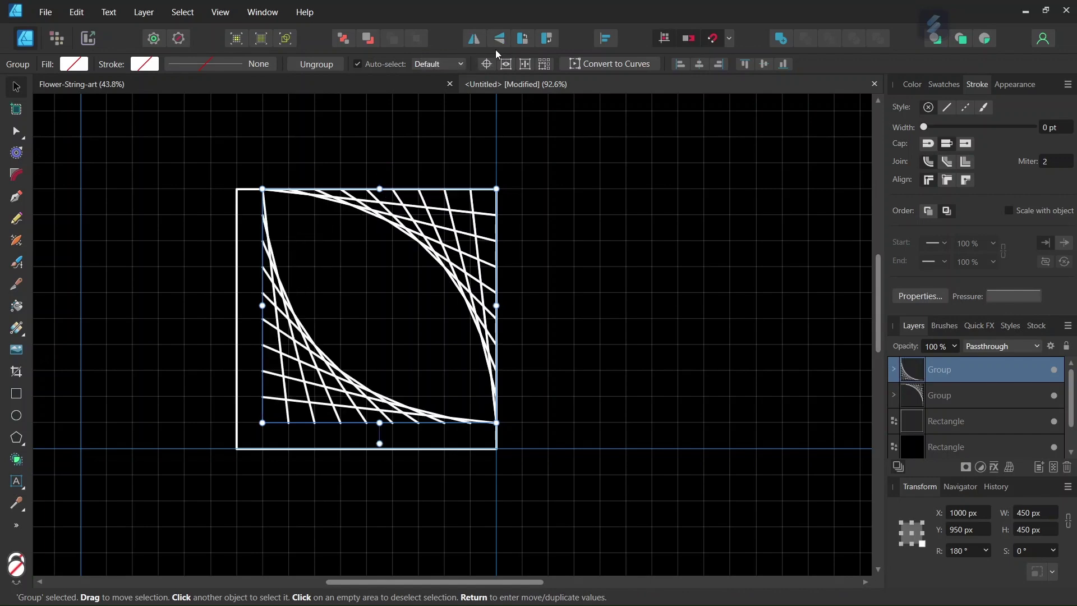
scroll(162, 466, "up", 2, "ctrl")
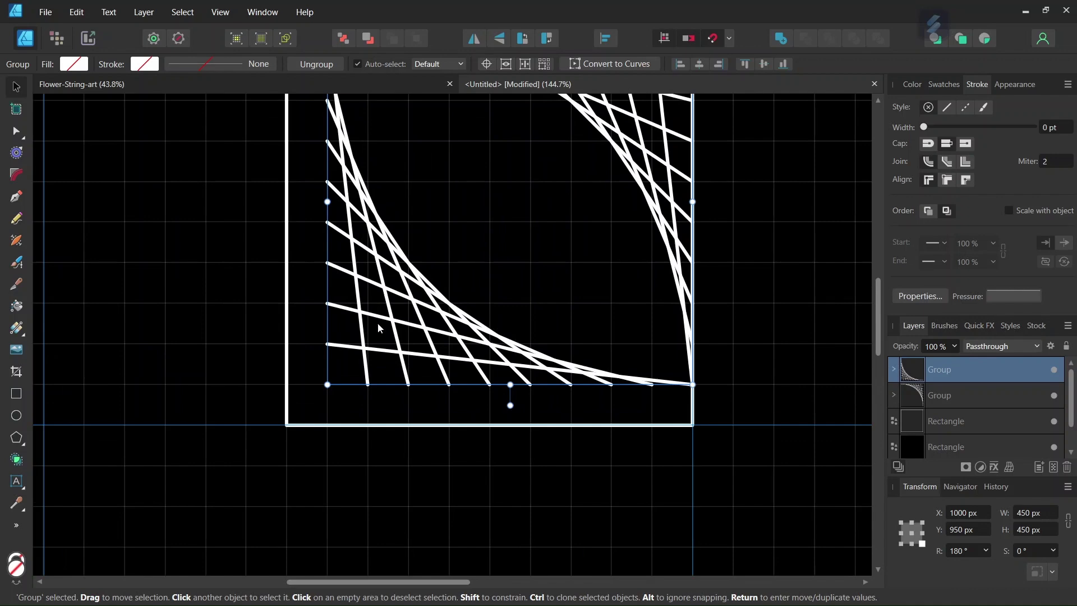
left_click_drag(378, 324, 338, 365)
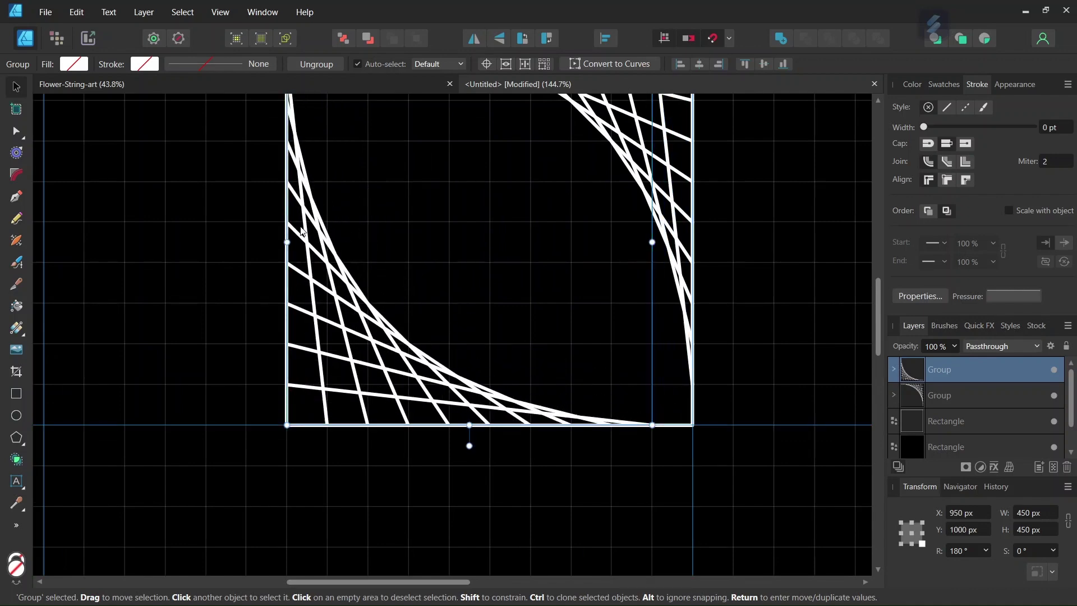
scroll(370, 447, "down", 2, "ctrl")
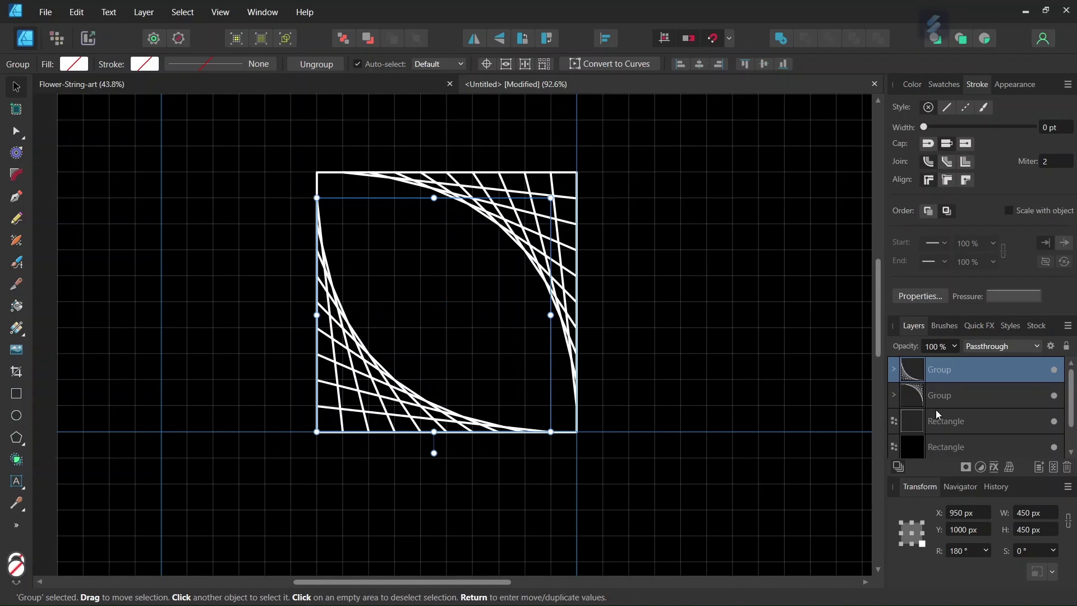
Group both string-art corners together with the white square outline
left_click(944, 427, "shift")
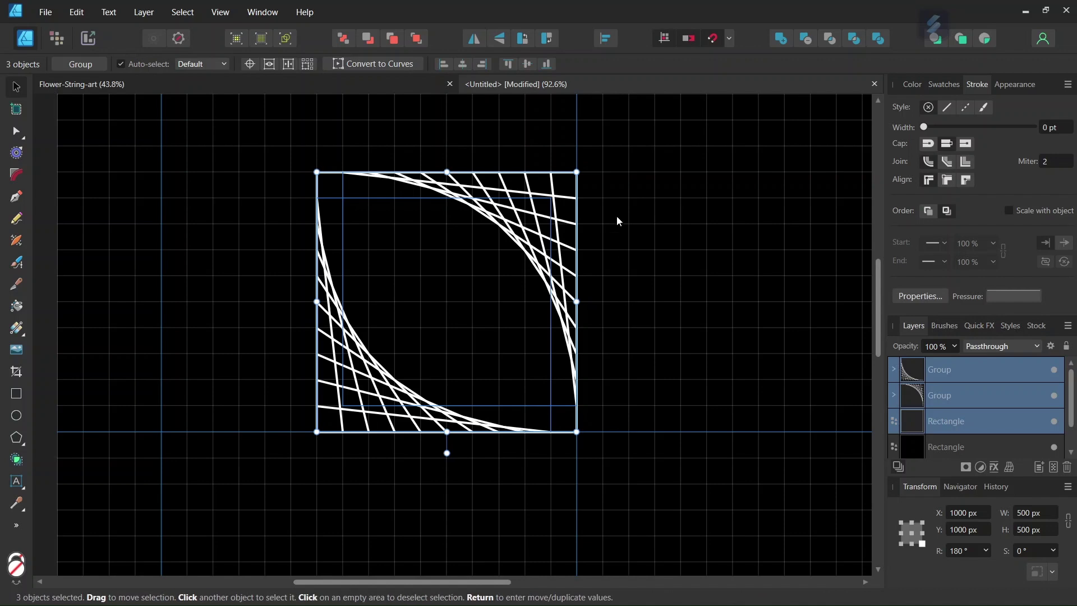
key("alt")
key("ctrl+g")
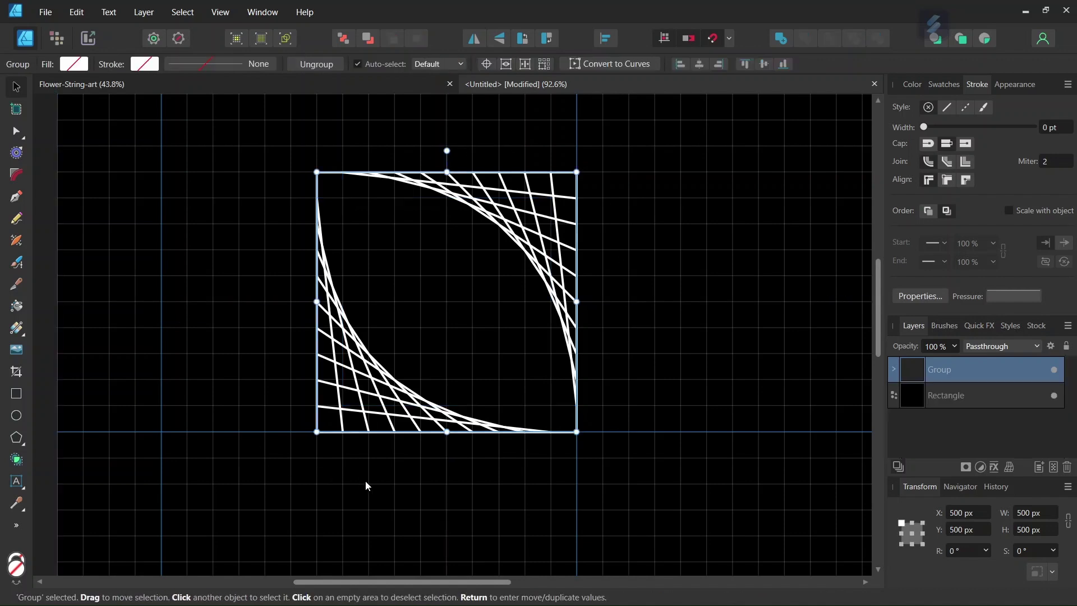
Move the group's transform origin to its bottom-right corner and bring up Move / Duplicate
left_click(487, 64)
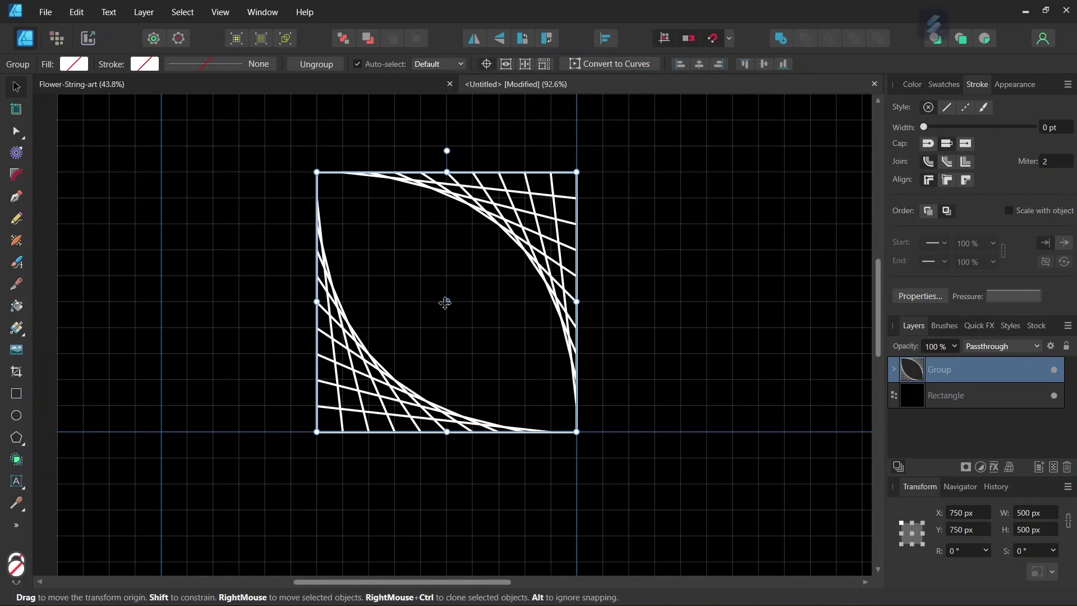
mouse_move(448, 301)
left_mouse_down()
mouse_move(550, 387)
mouse_move(577, 432)
left_mouse_up()
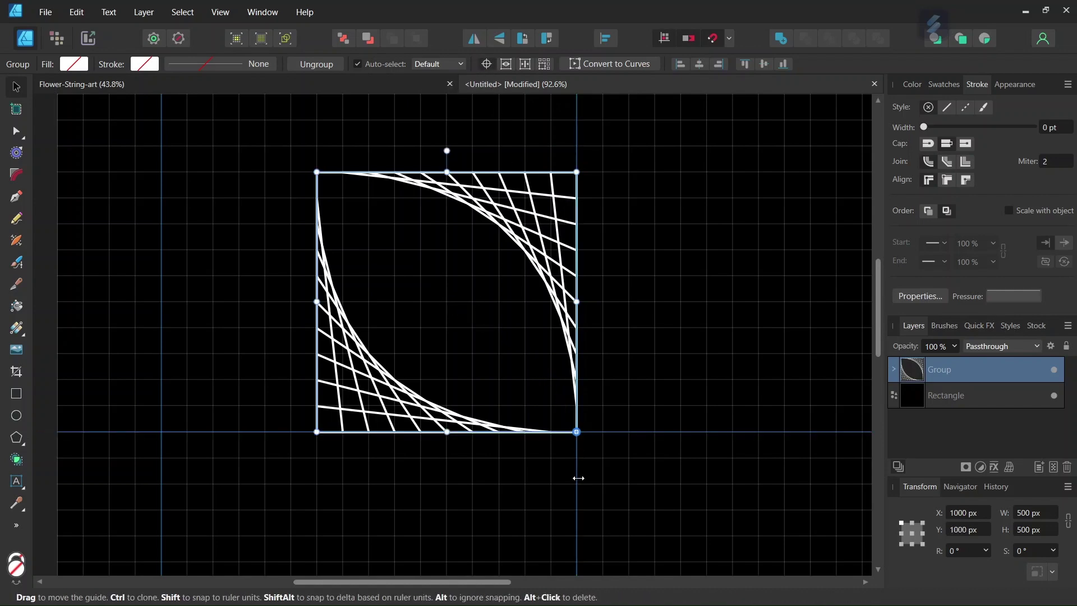
scroll(630, 485, "down", 3, "ctrl")
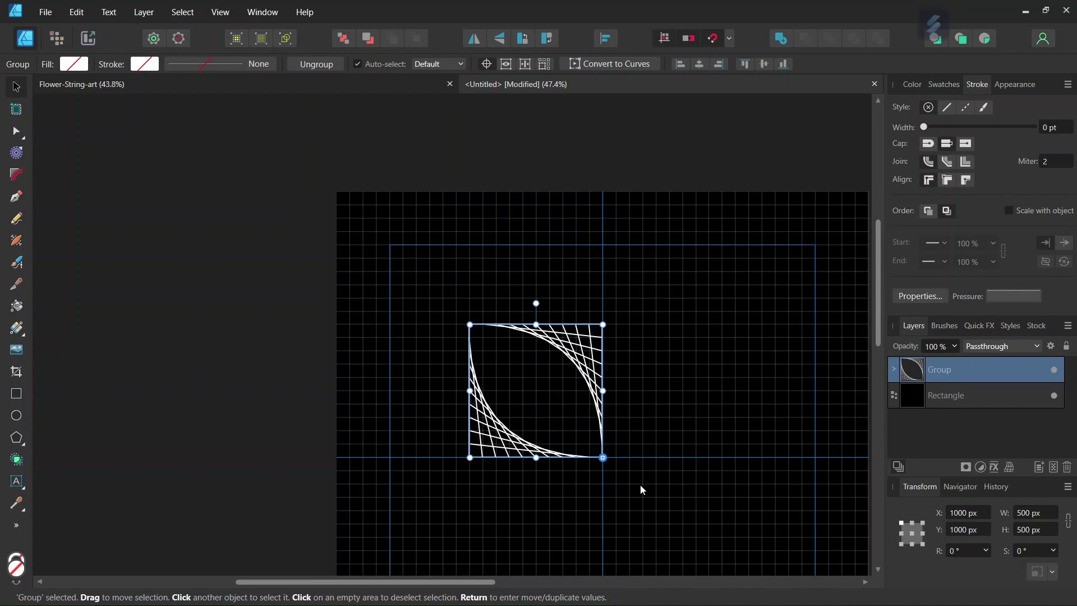
key("Return")
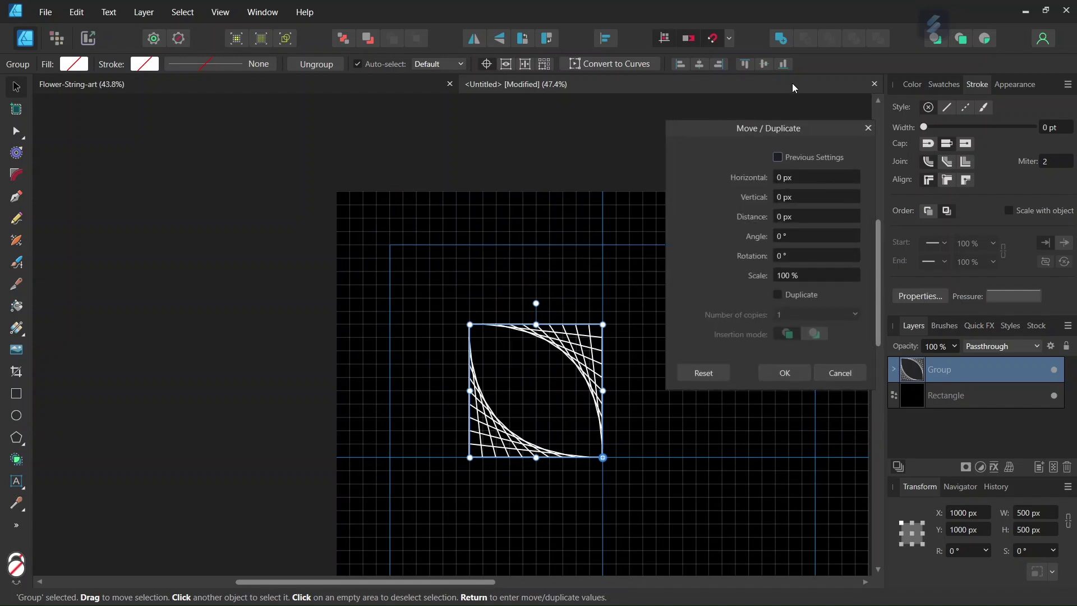
Create 3 duplicates of the group, each rotated a further 90° around the corner pivot
left_click_drag(763, 129, 817, 144)
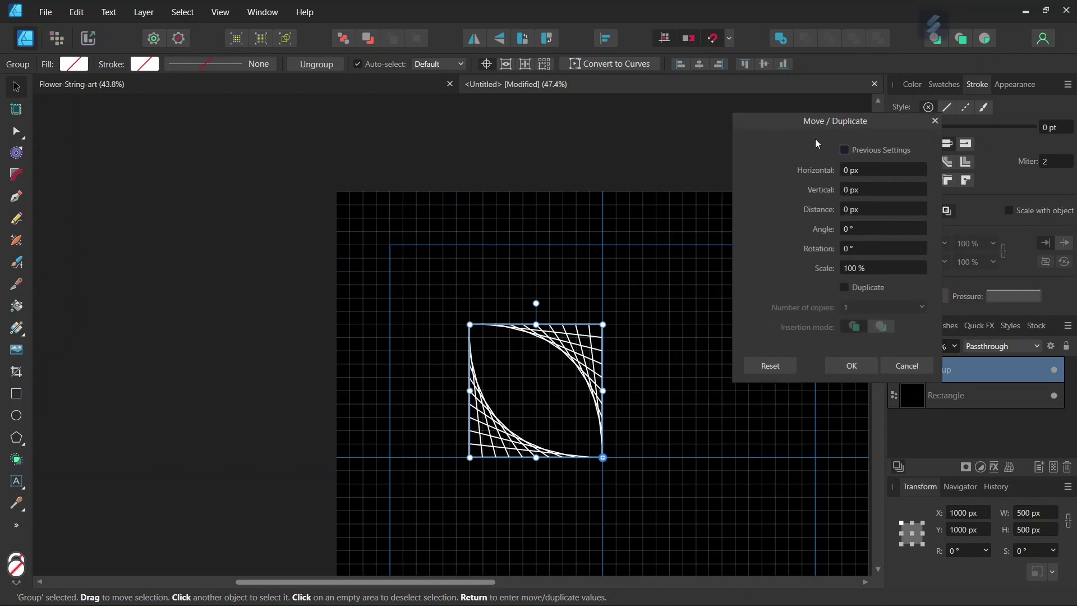
left_click(845, 289)
left_click(850, 307)
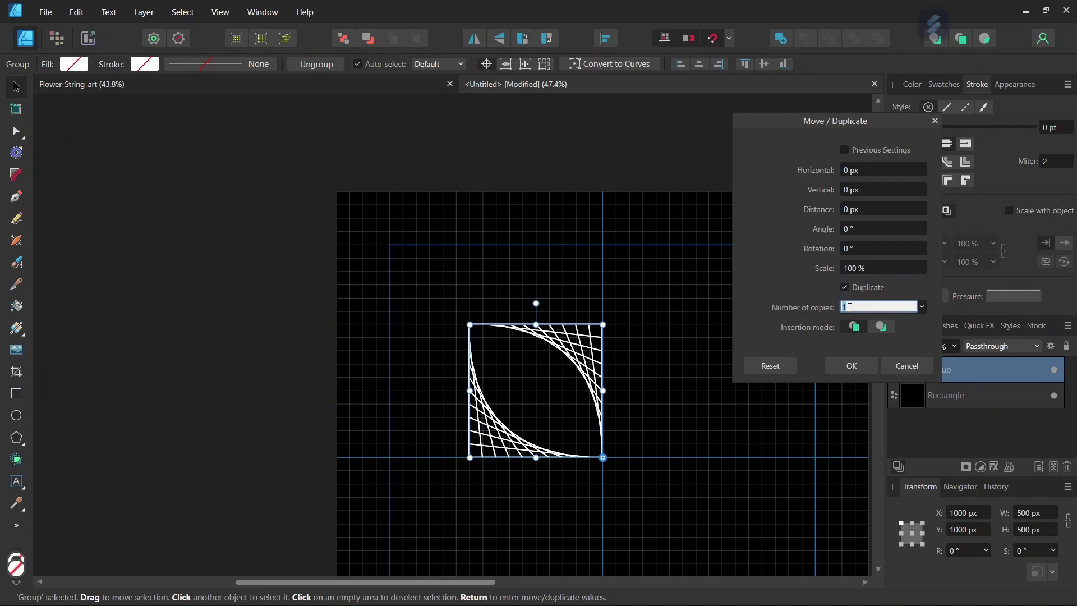
type("3")
key("Tab")
left_click(867, 248)
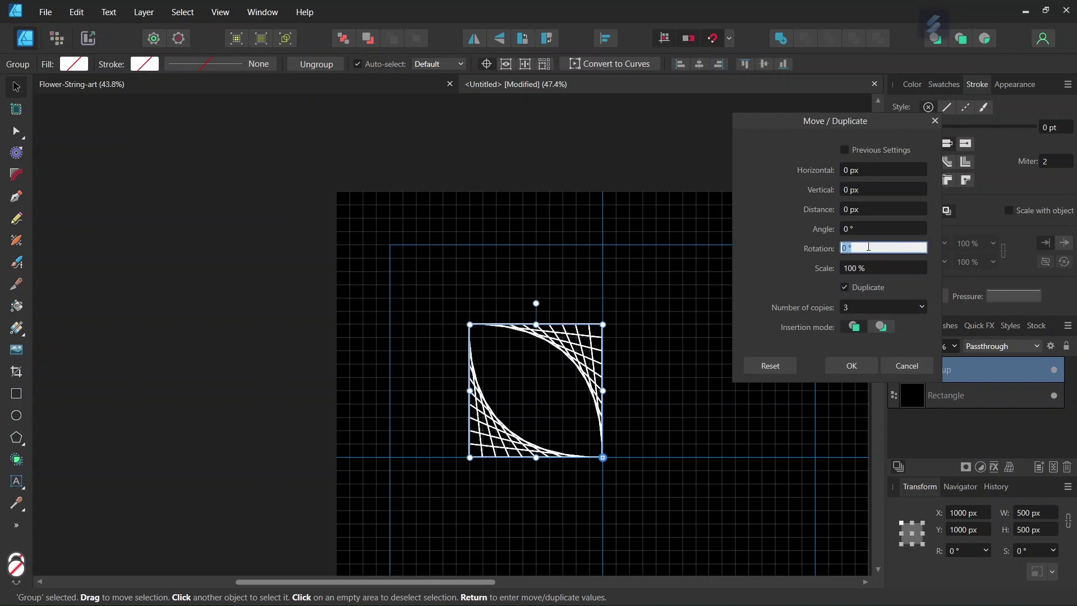
type("90")
key("Tab")
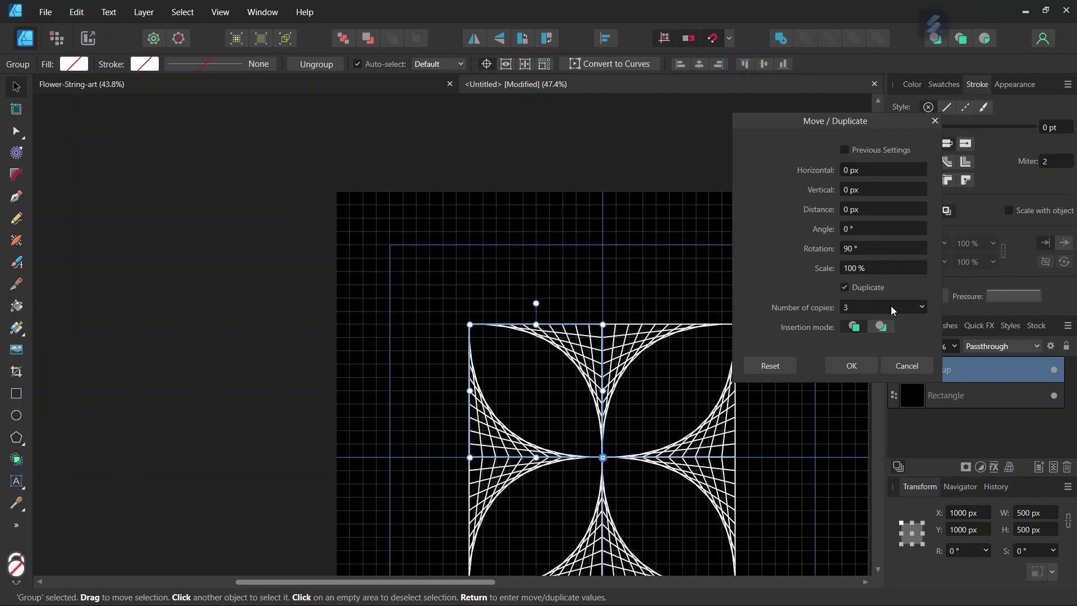
left_click(848, 367)
Group the four string-art copies into a single group
scroll(773, 387, "down", 3)
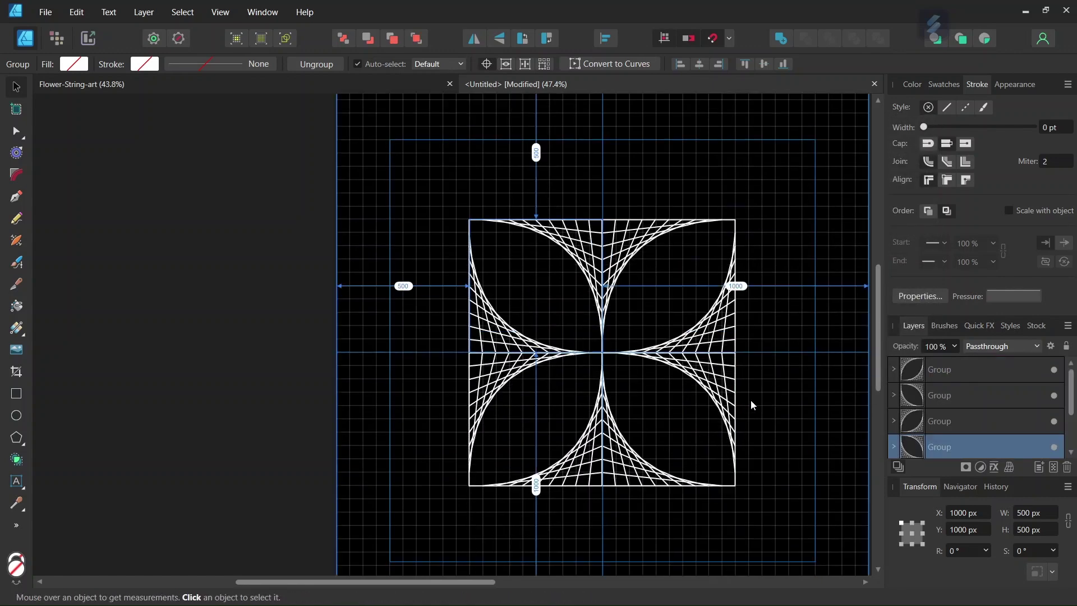
scroll(729, 397, "up", 1)
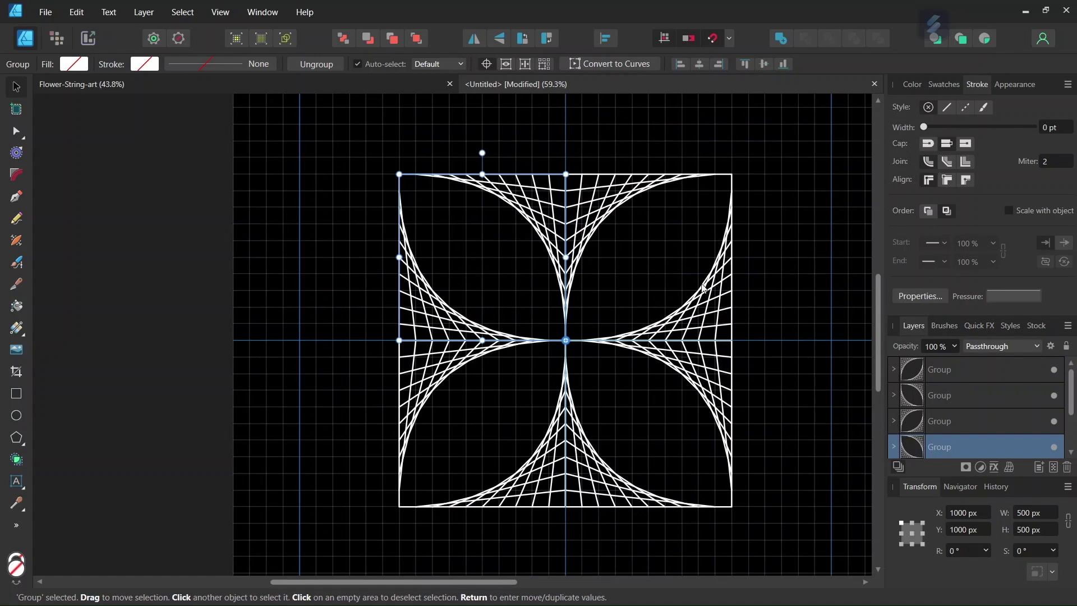
left_click(951, 370, "shift")
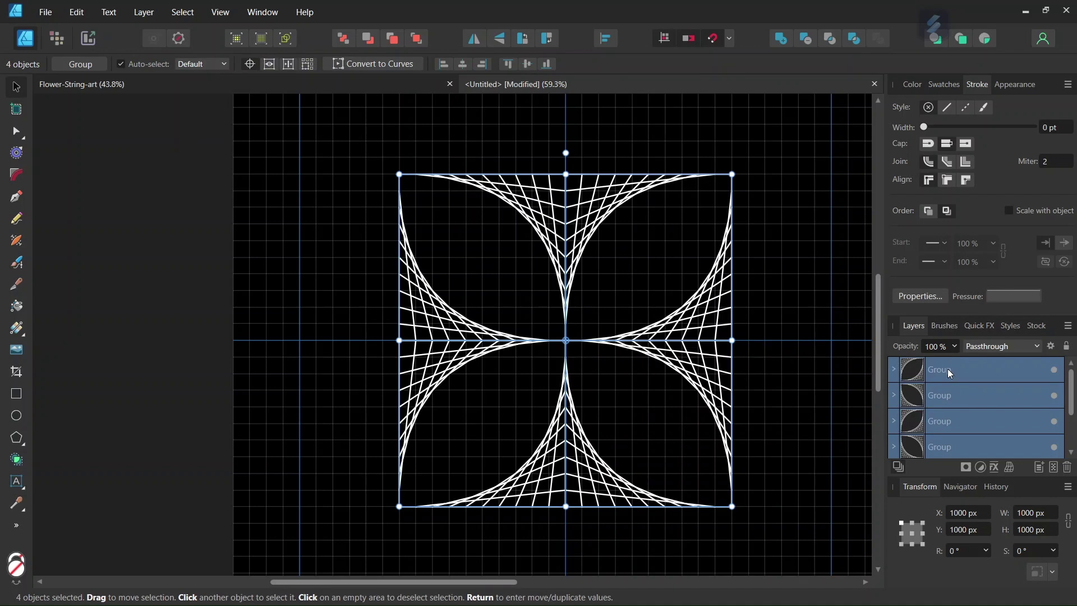
key("ctrl+g")
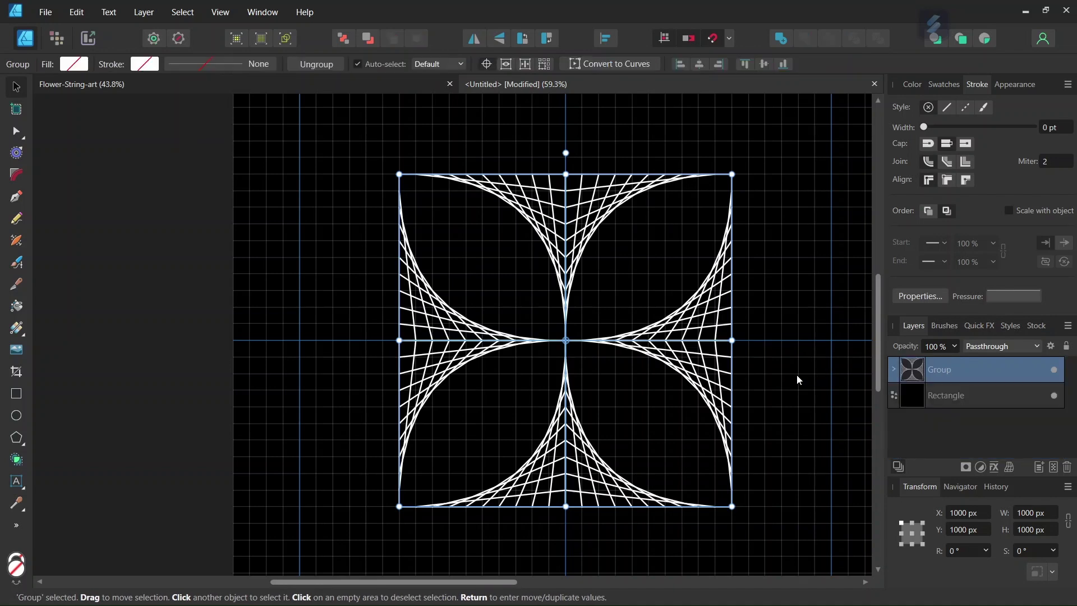
Duplicate the group with Ctrl+J and rotate the copy 45°
key("ctrl+j")
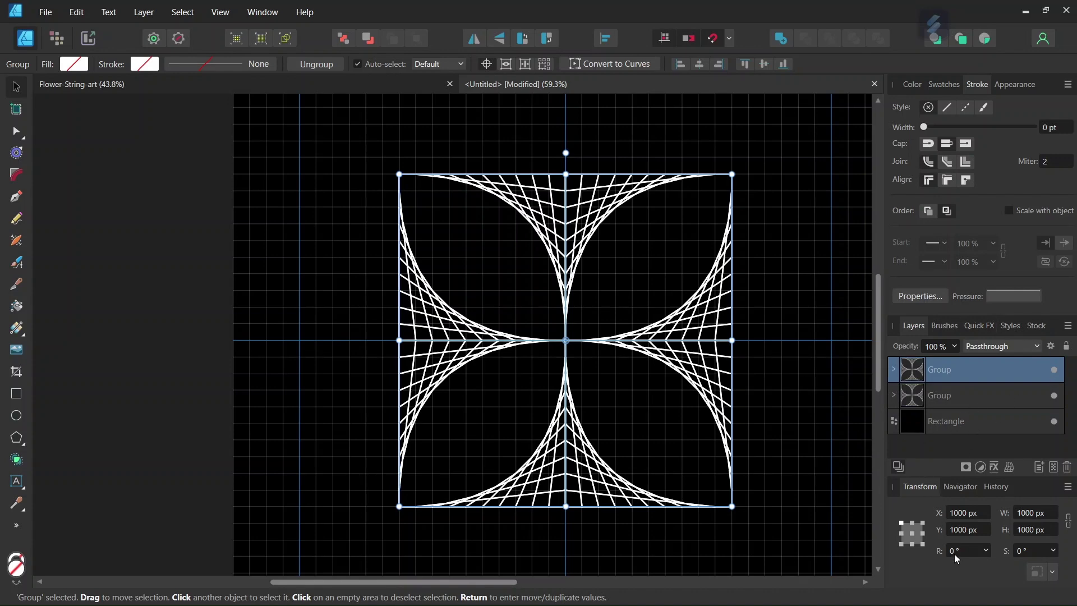
type("45")
key("Return")
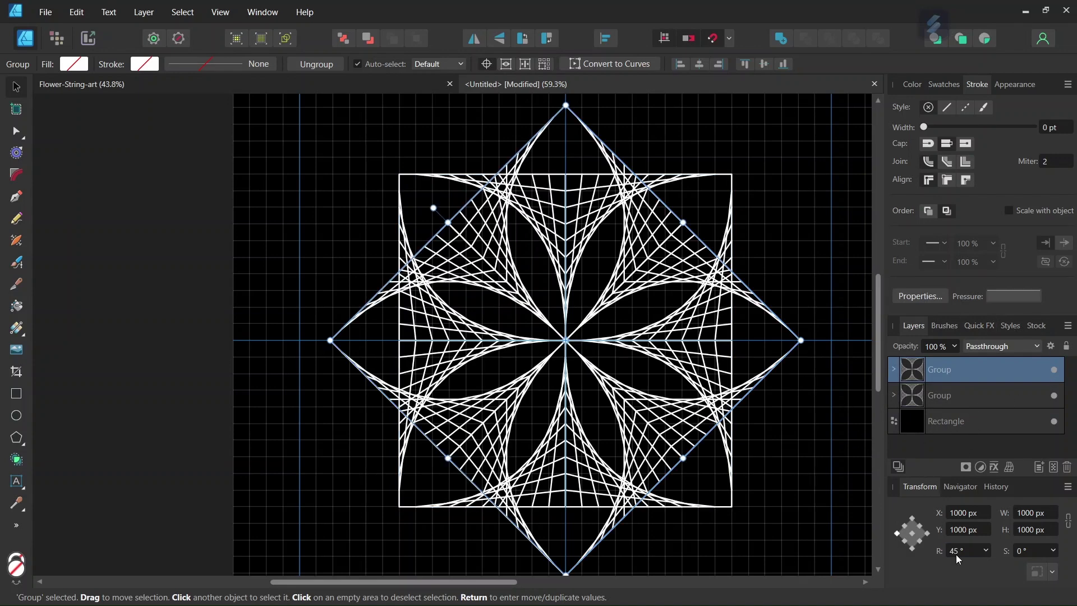
scroll(744, 362, "down", 1)
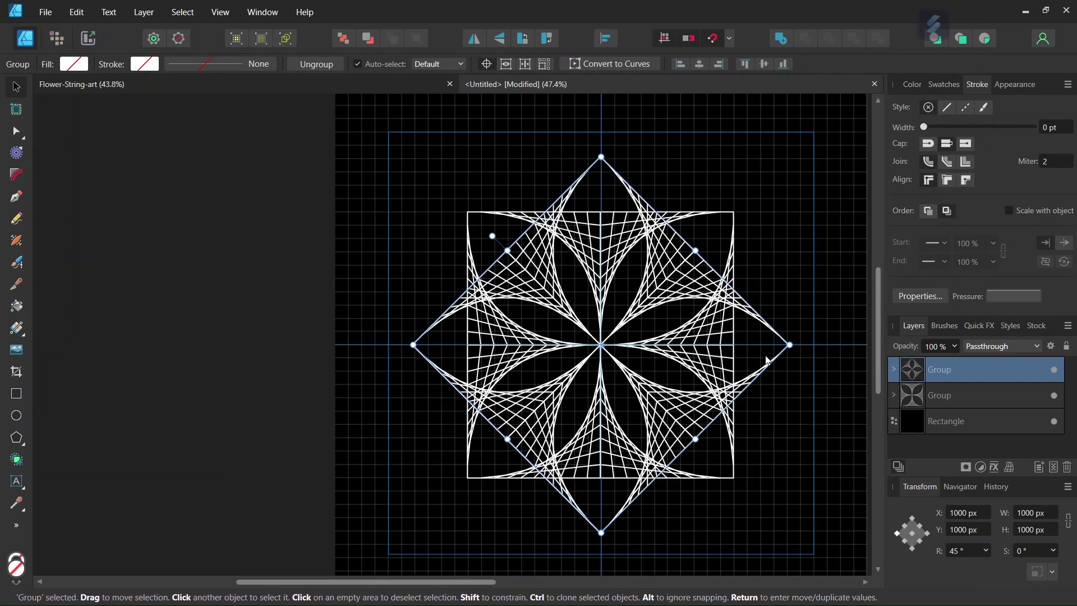
scroll(769, 356, "up", 1)
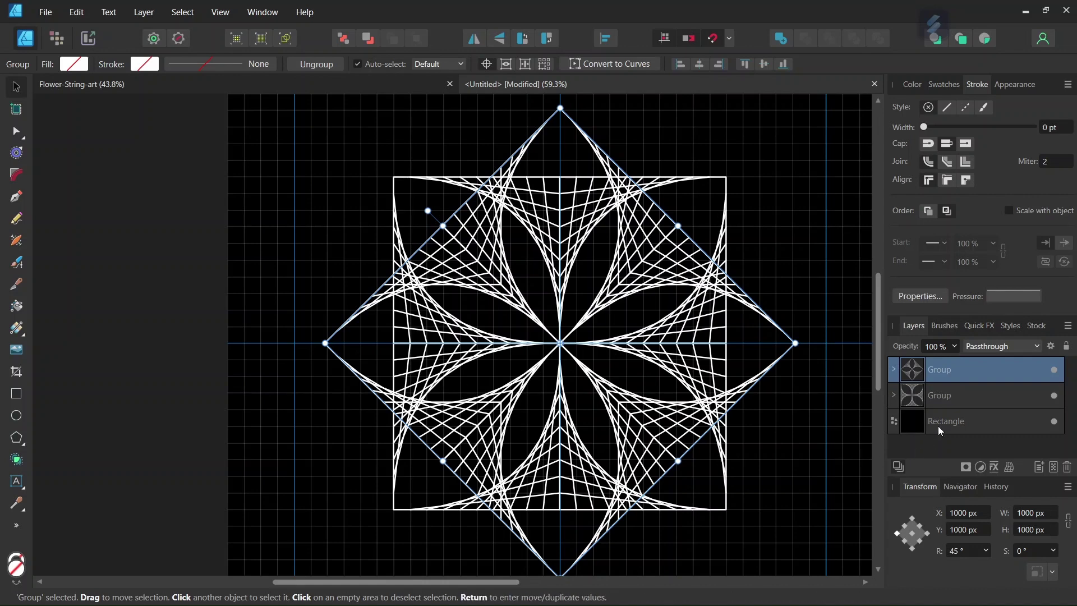
Select both overlapping string-art groups in the Layers panel and group them with Ctrl+G
left_click(942, 396, "shift")
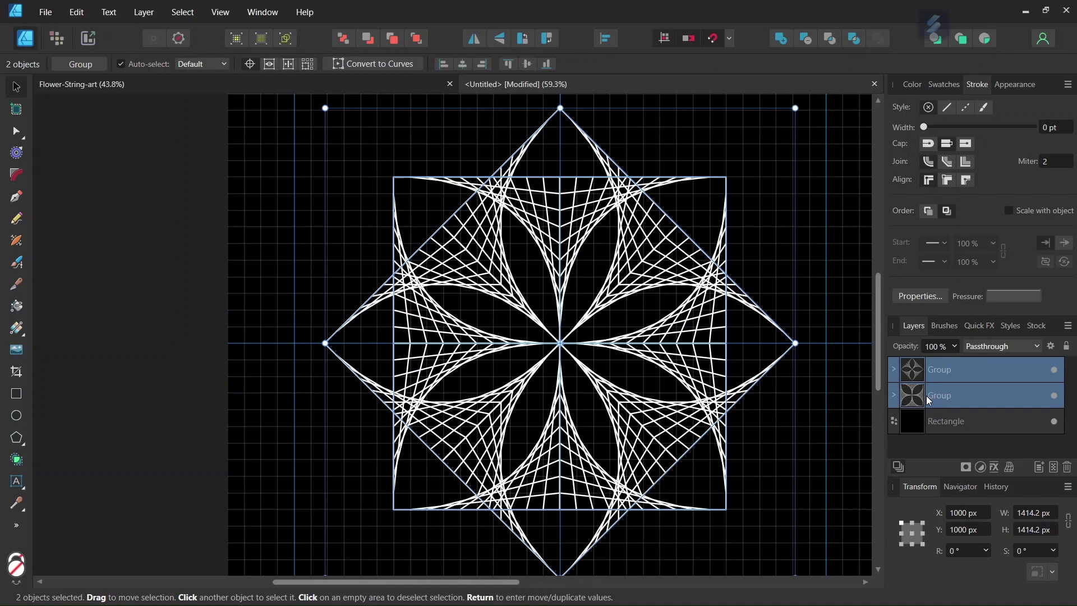
key("ctrl+g")
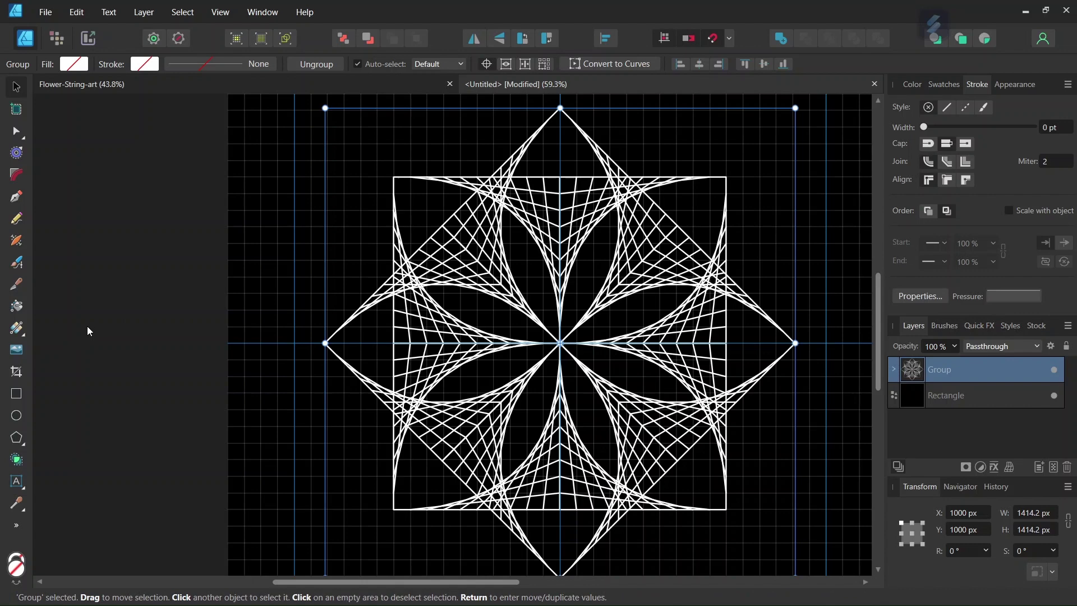
Apply a radial gradient to the flower's stroke with the Gradient tool
left_click(24, 327)
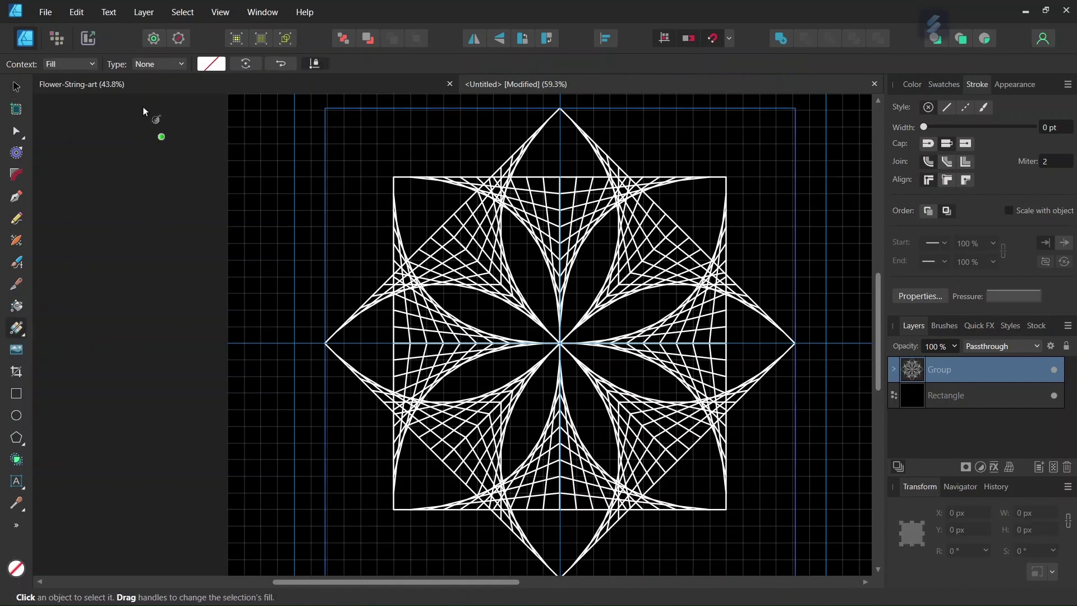
left_click(62, 64)
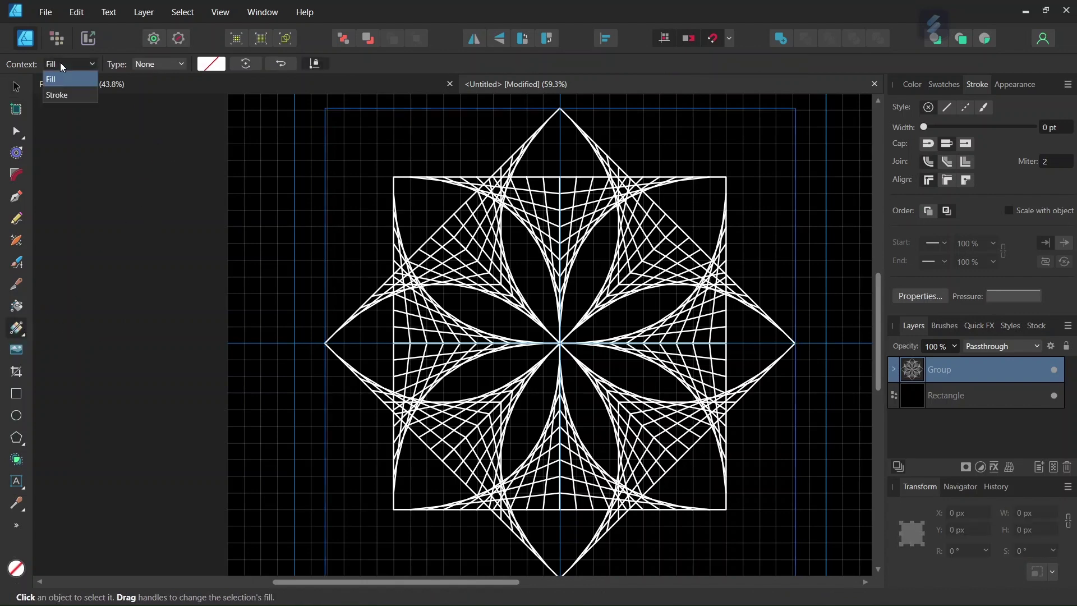
left_click(59, 96)
key("ctrl+minus")
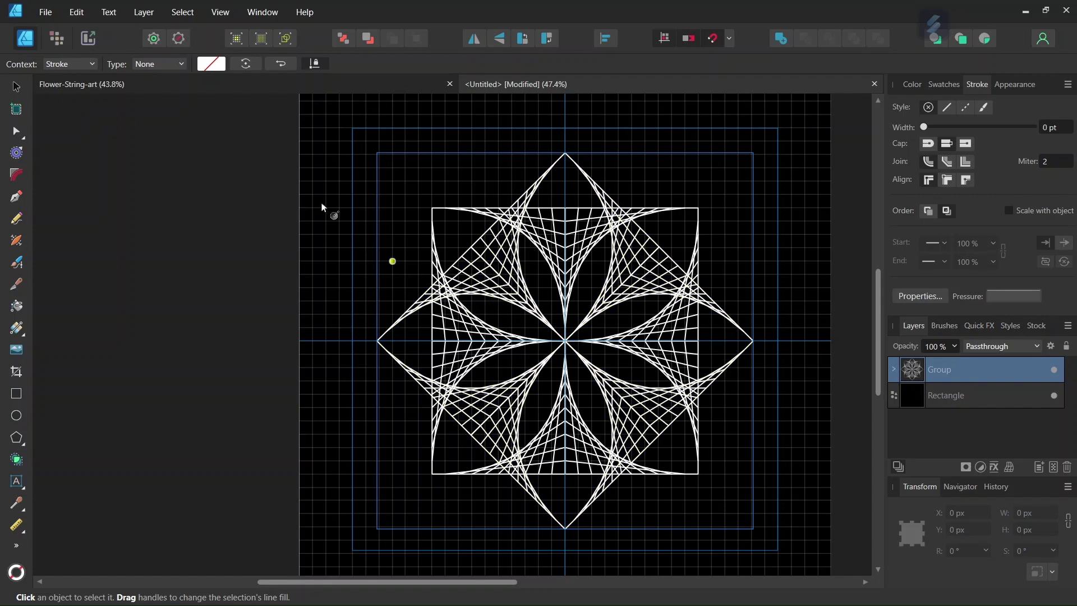
left_click(160, 64)
left_click(159, 141)
Set the gradient's inner colour stop to pink
left_click(211, 64)
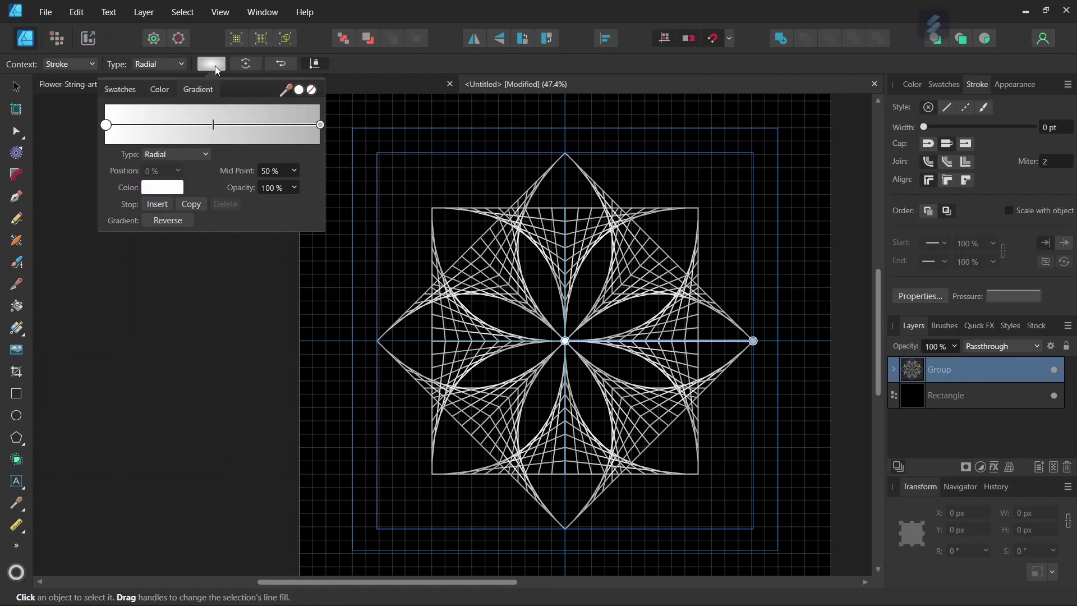
left_click(107, 125)
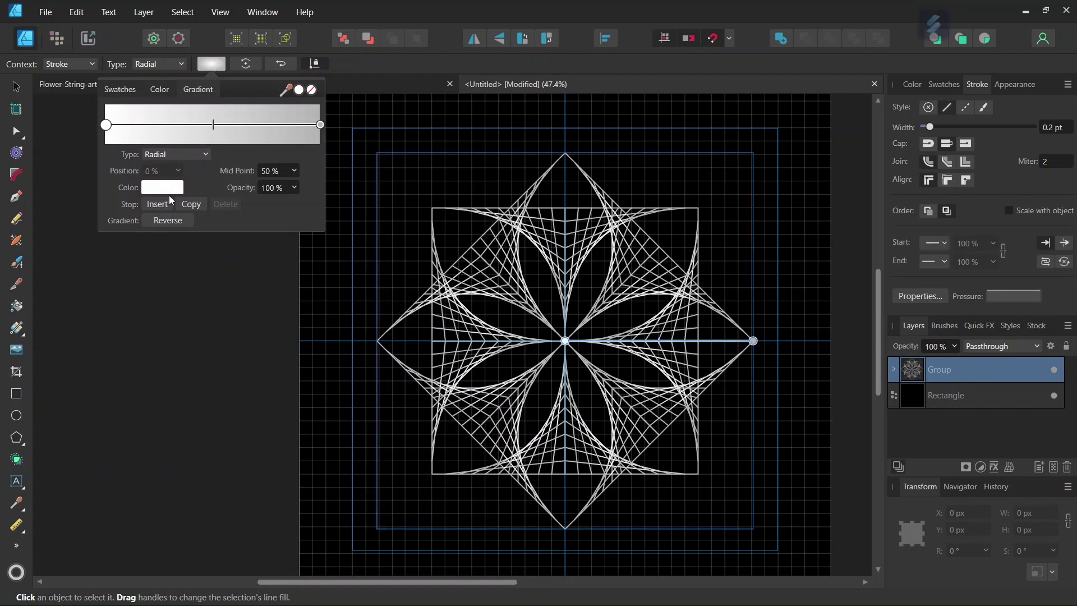
left_click(154, 186)
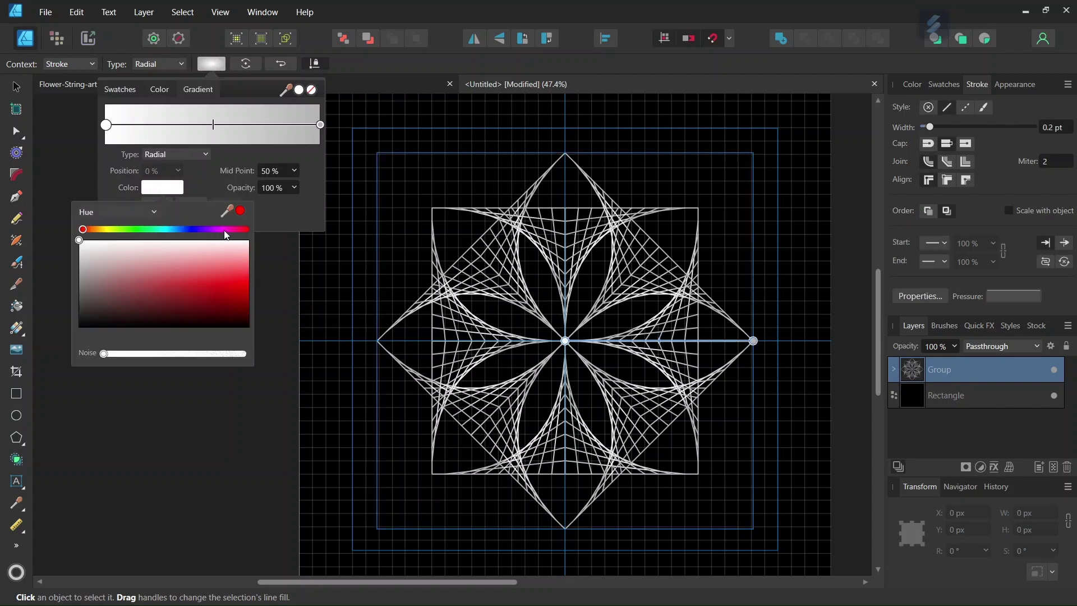
left_click(223, 229)
left_click_drag(235, 279, 230, 230)
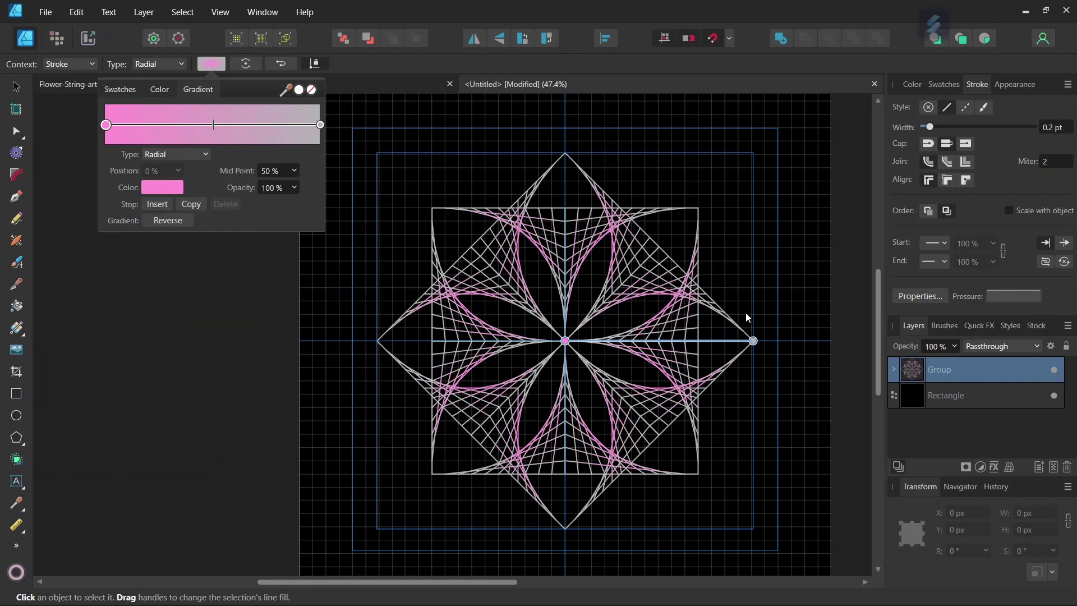
left_click(160, 190)
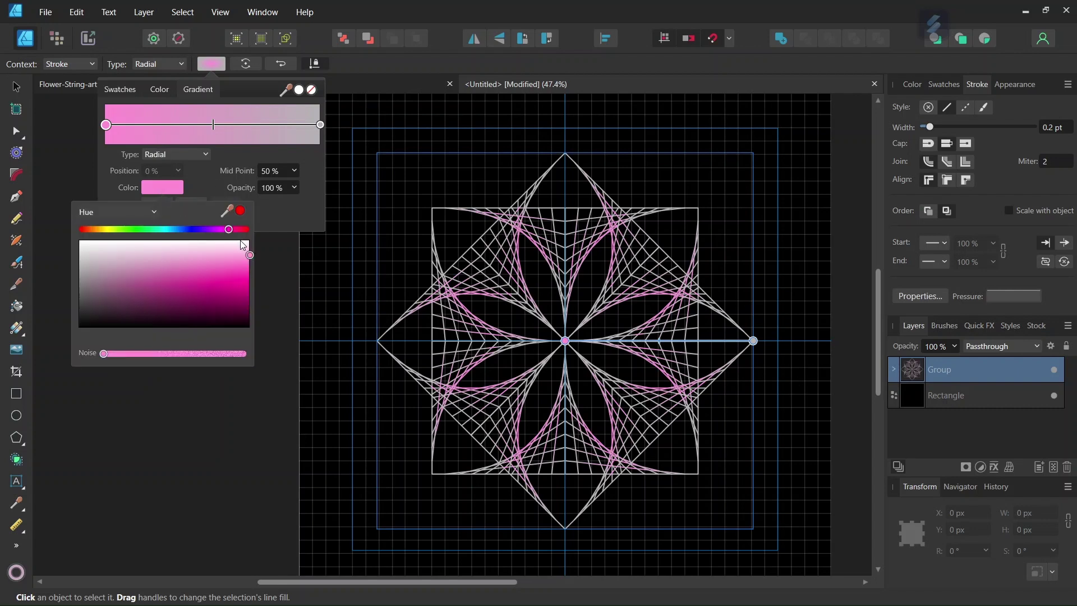
Set the gradient's outer colour stop to saturated magenta and reselect the flower group
left_click(320, 125)
left_click(164, 189)
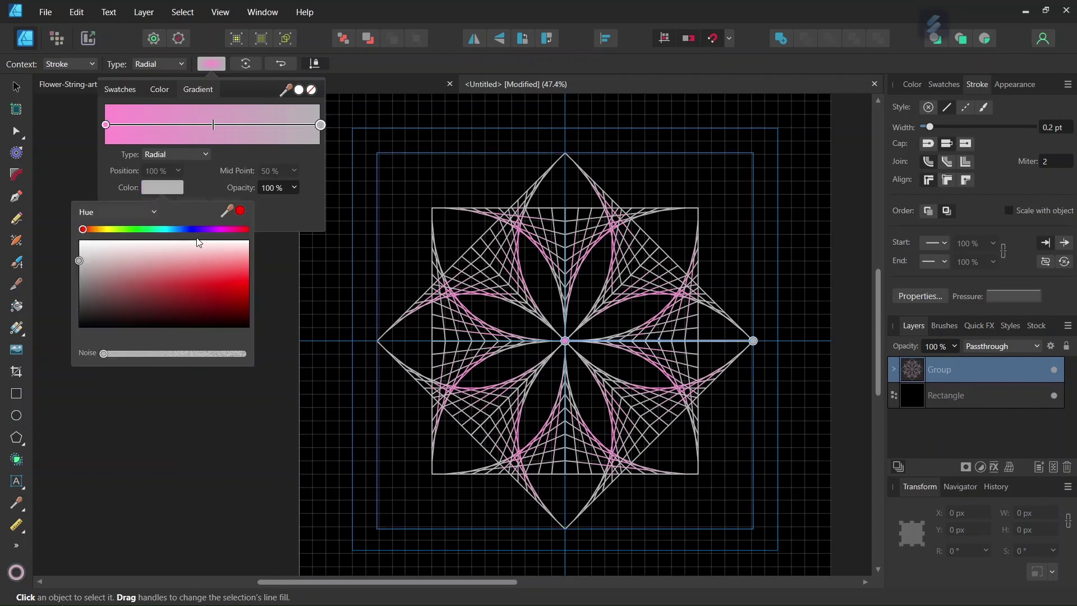
left_click(227, 229)
left_click(251, 287)
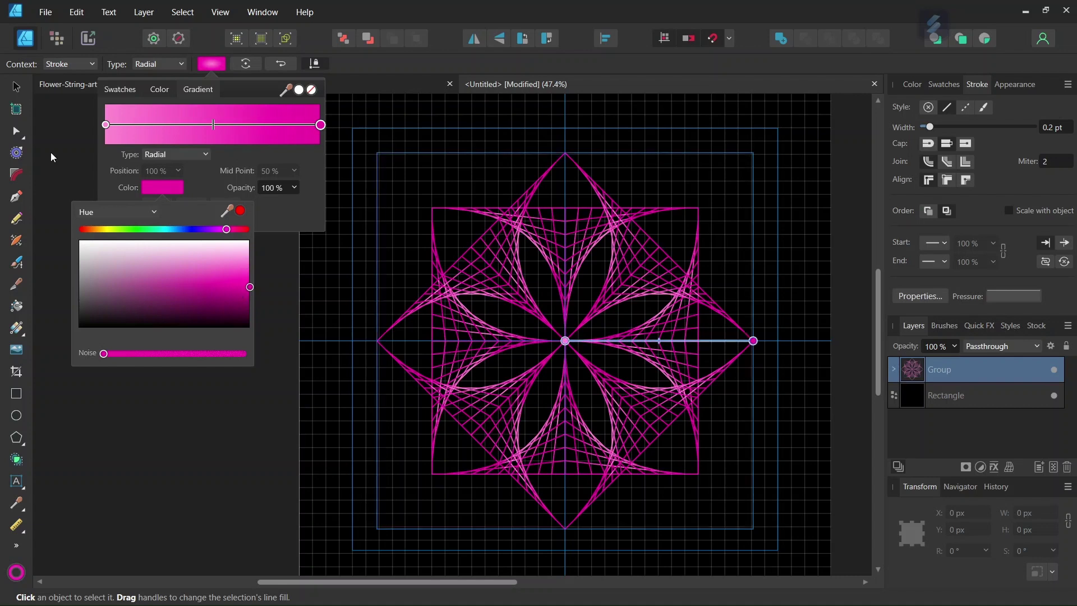
left_click(16, 86)
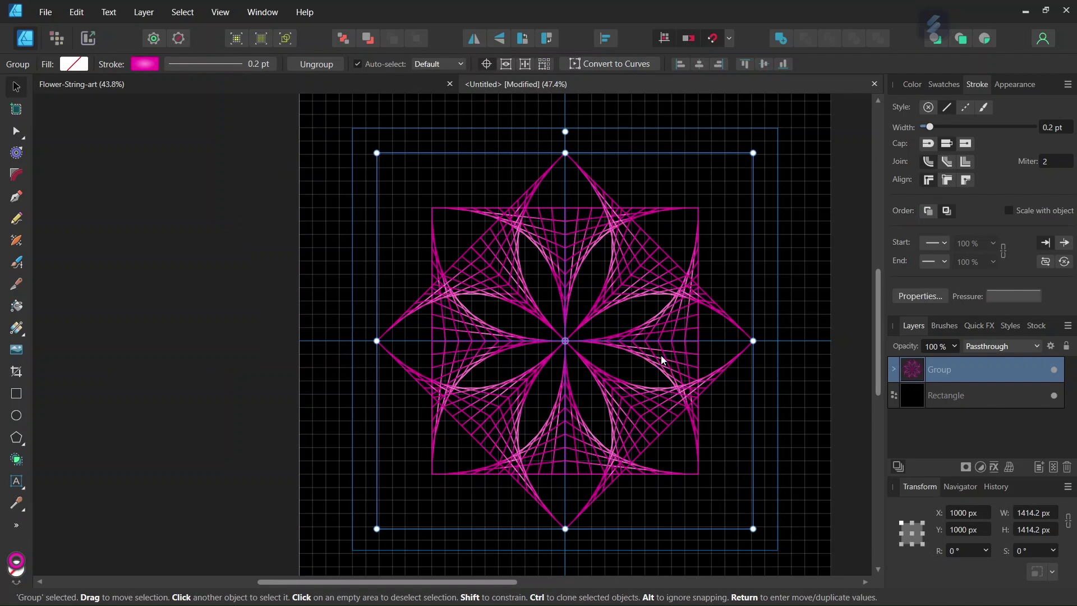
Raise the flower's stroke width from 0.2 pt to 1.5 pt, then deselect
scroll(657, 311, "up", 1, "ctrl")
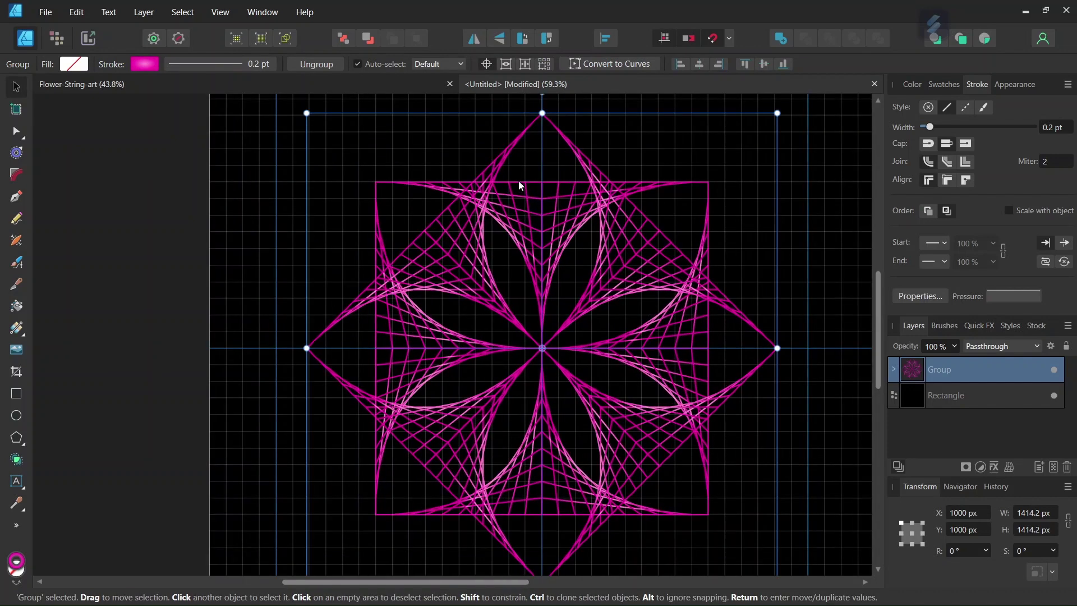
left_click(1054, 127)
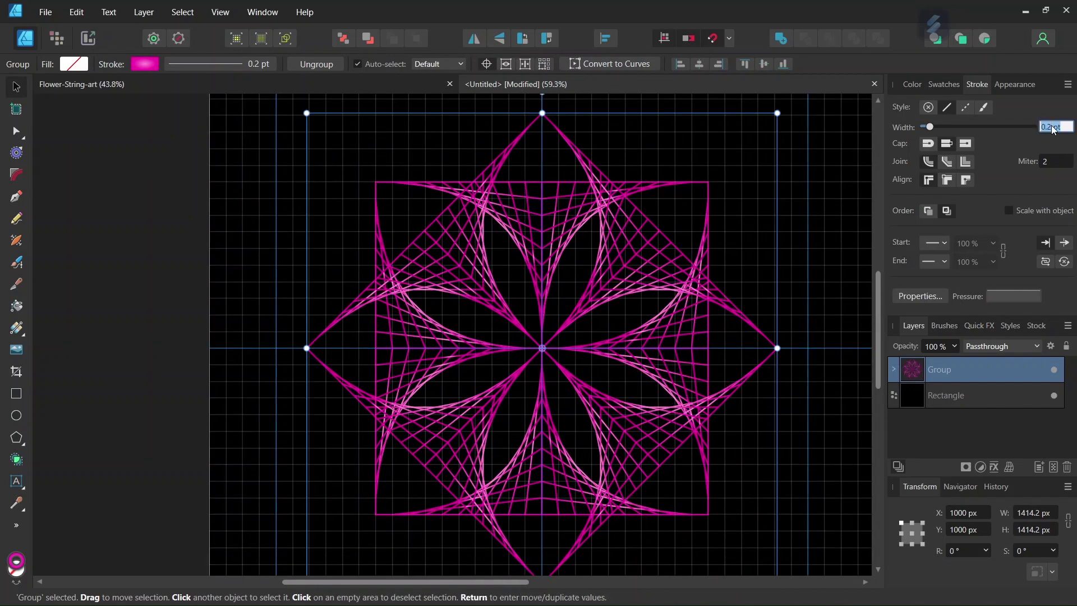
type("1.5")
key("Return")
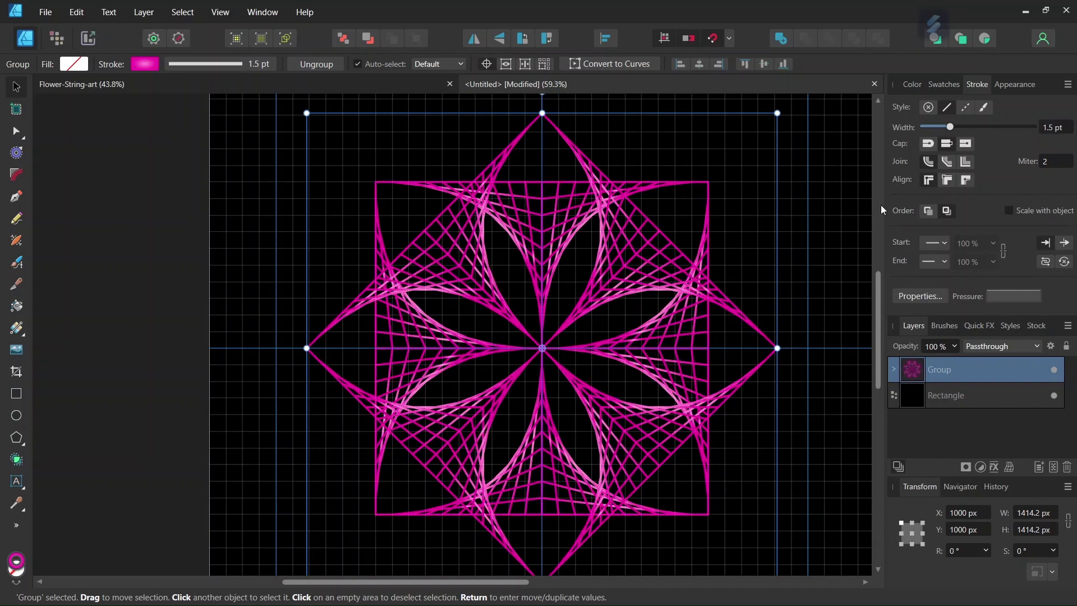
left_click(126, 261)
Turn off Show Grid in the View menu, leaving the flower on plain black
scroll(563, 323, "down", 1, "ctrl")
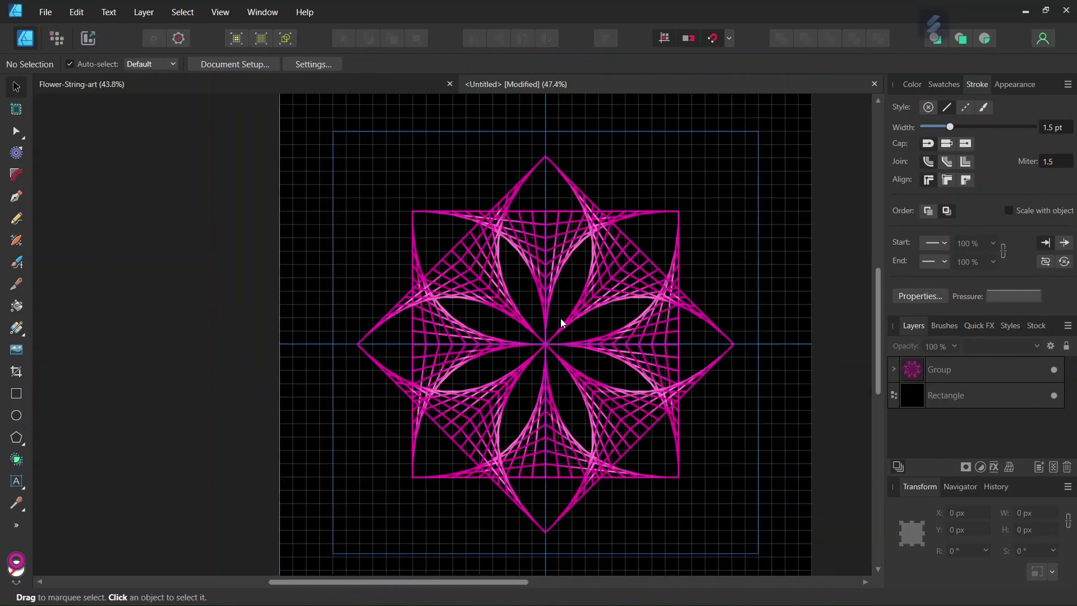
left_click(220, 12)
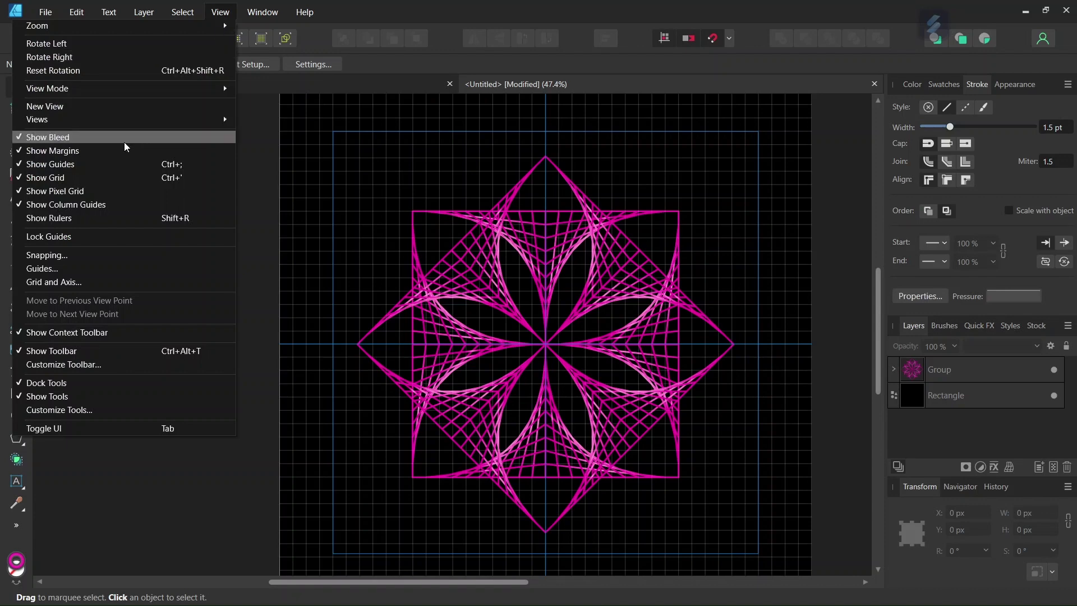
left_click(106, 179)
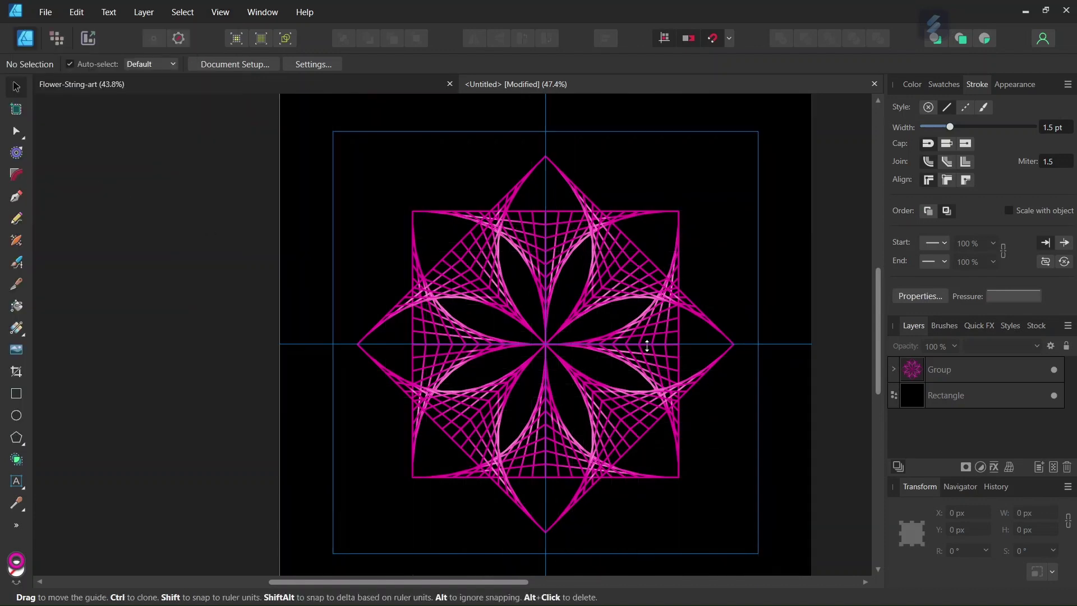
scroll(721, 432, "up", 1, "ctrl")
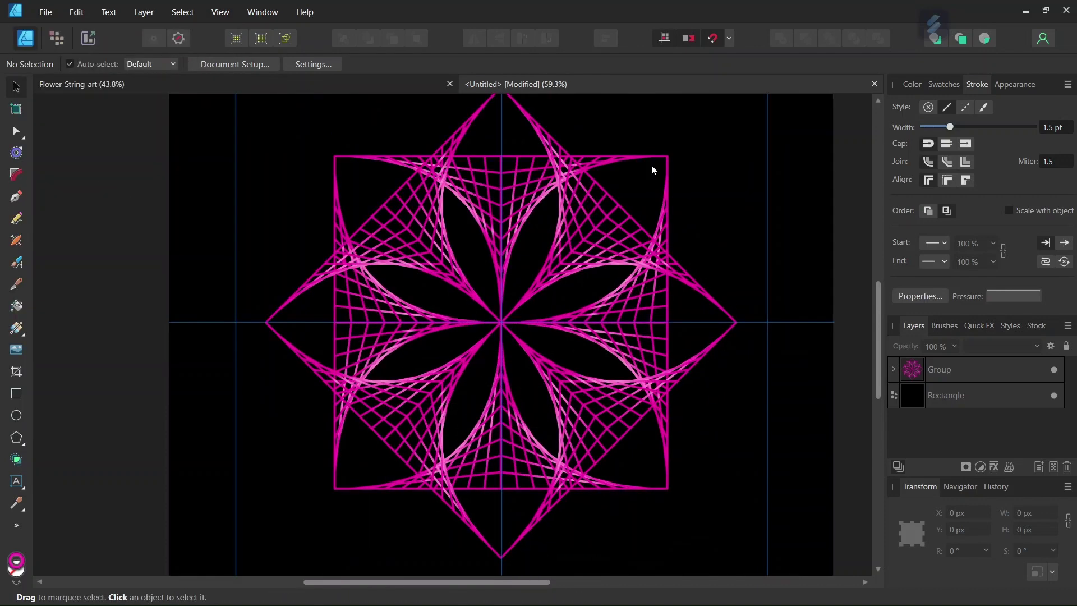
scroll(493, 437, "down", 1, "ctrl")
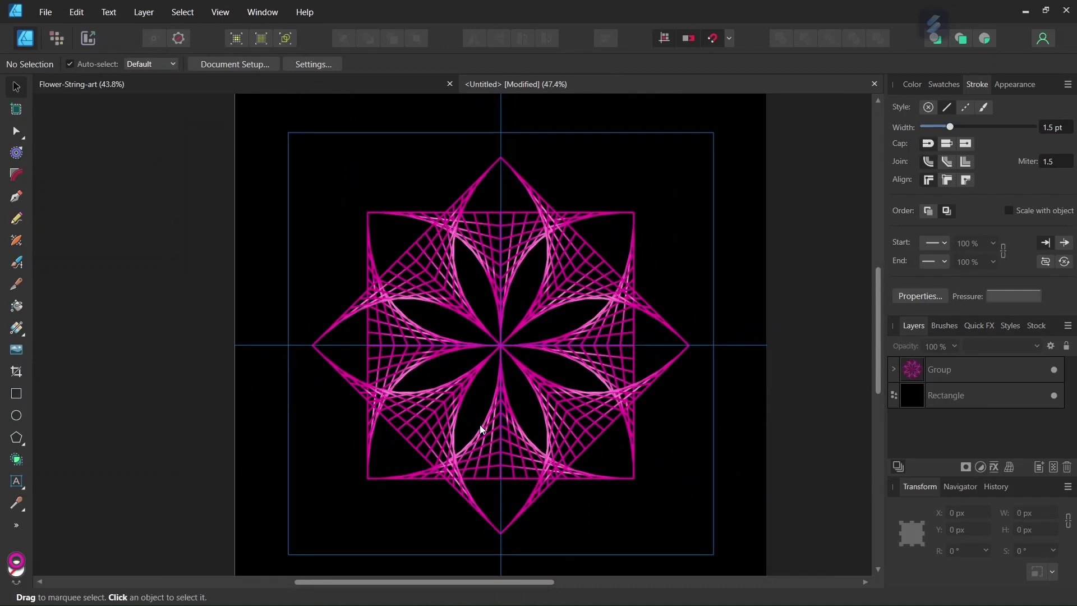
scroll(480, 425, "up", 1, "ctrl")
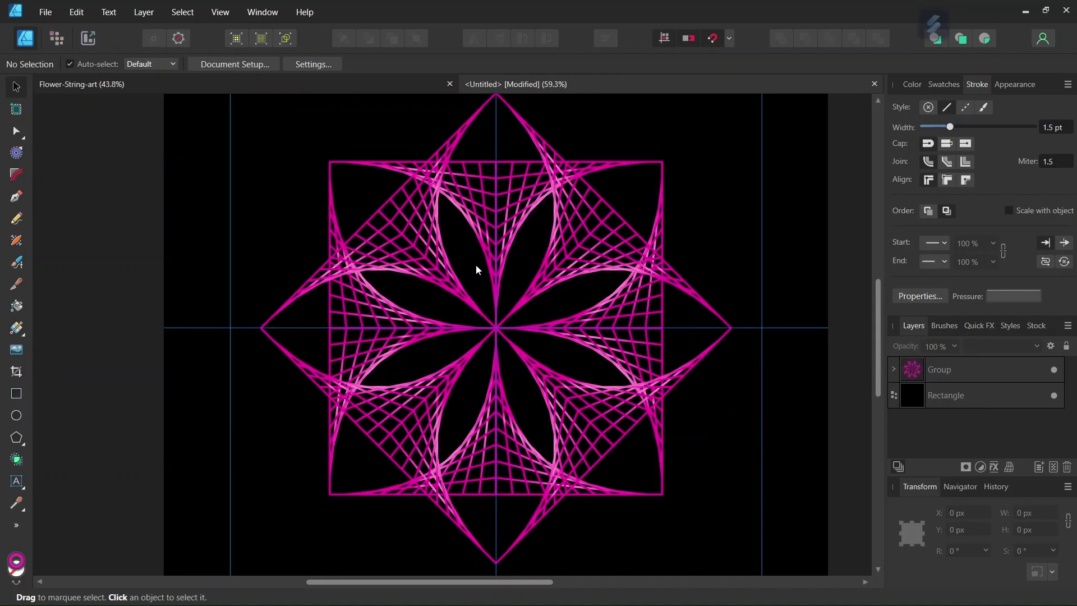